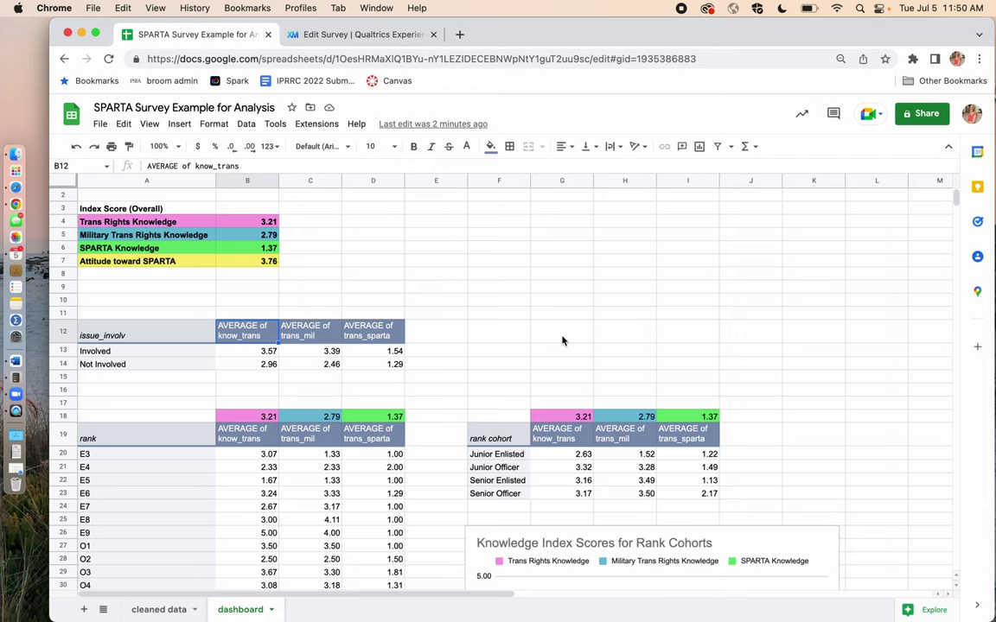
# Step: Review the overall index scores, the average tables and the Knowledge Index Scores for Rank Cohorts chart on the dashboard sheet
pyautogui.scroll(-5, 780, 341)
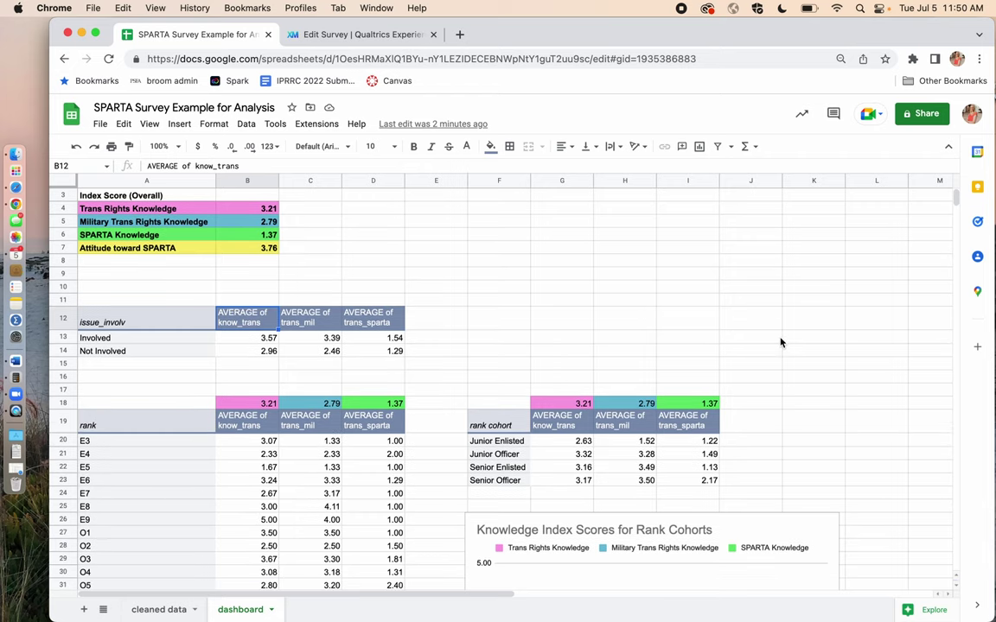
pyautogui.scroll(-3, 781, 341)
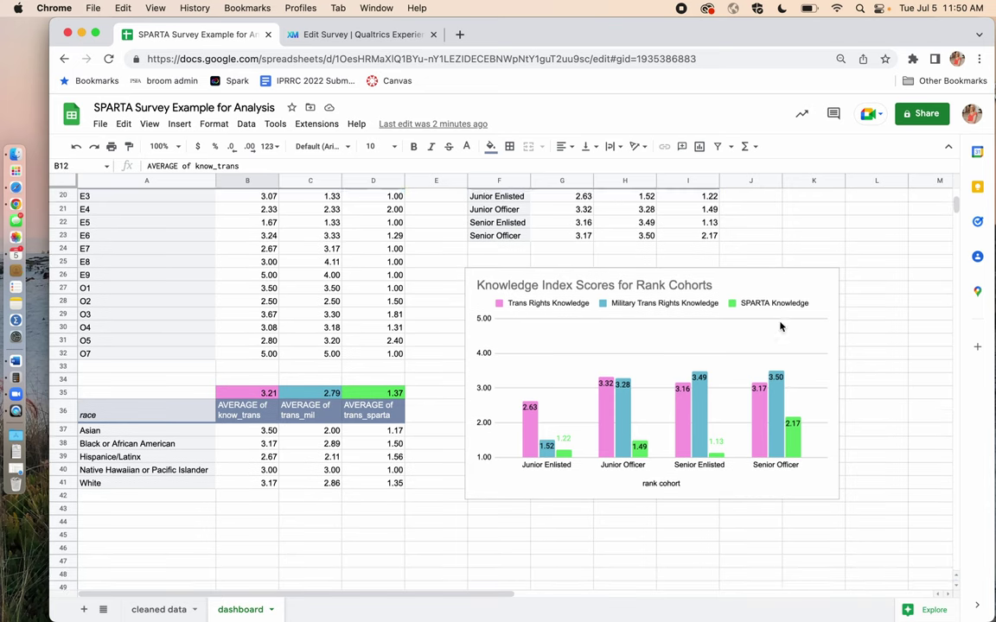
pyautogui.scroll(3, 780, 328)
pyautogui.scroll(5, 780, 327)
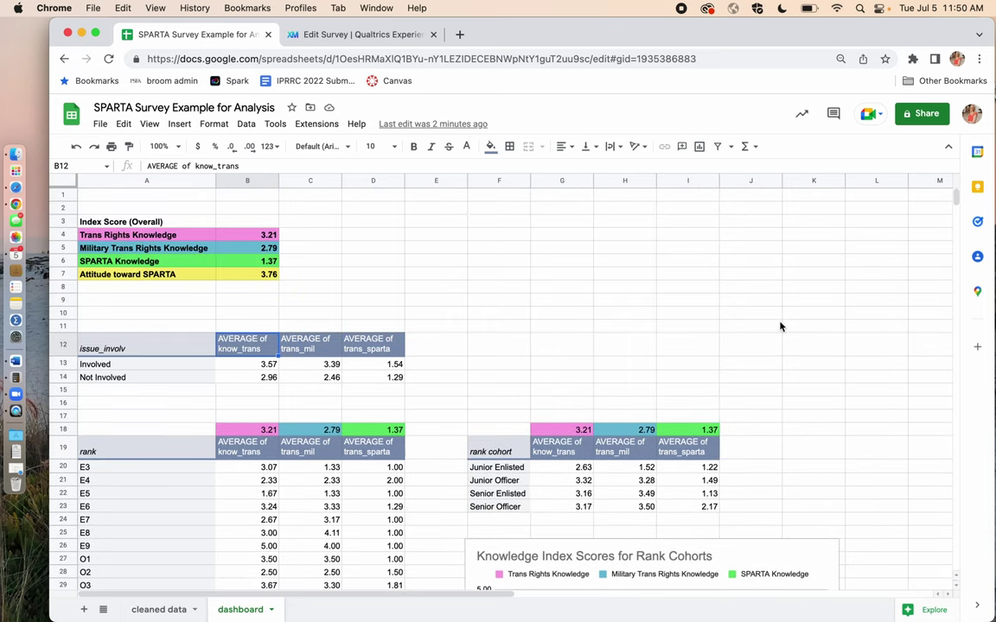
# Step: Switch to the SPARTA Survey in Qualtrics and read it from the consent message through the three knowledge questions to the att attitude question
pyautogui.click(377, 38)
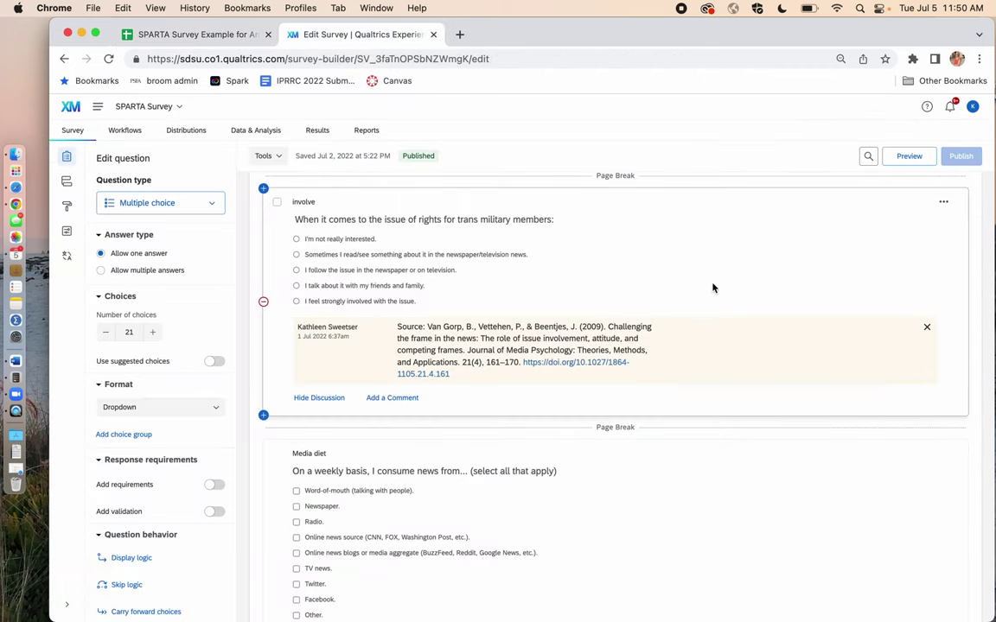
pyautogui.scroll(15, 713, 288)
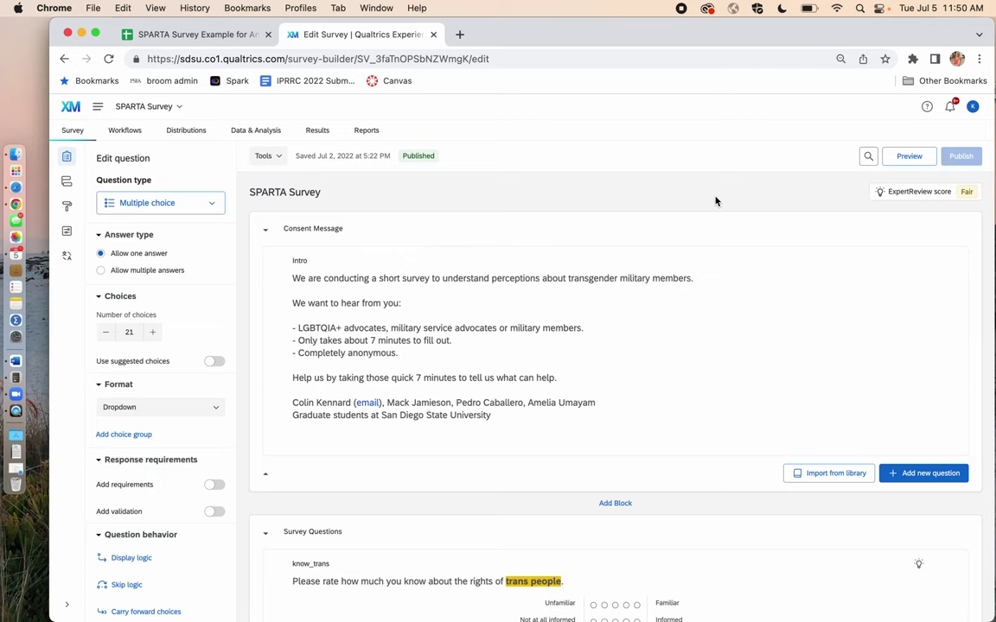
pyautogui.scroll(-5, 665, 405)
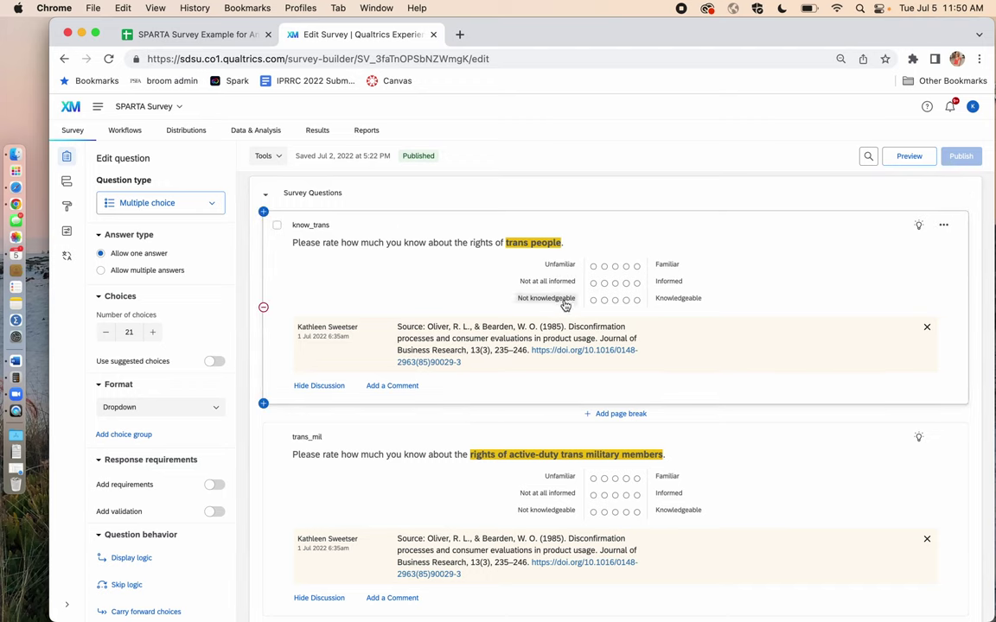
pyautogui.scroll(-5, 565, 306)
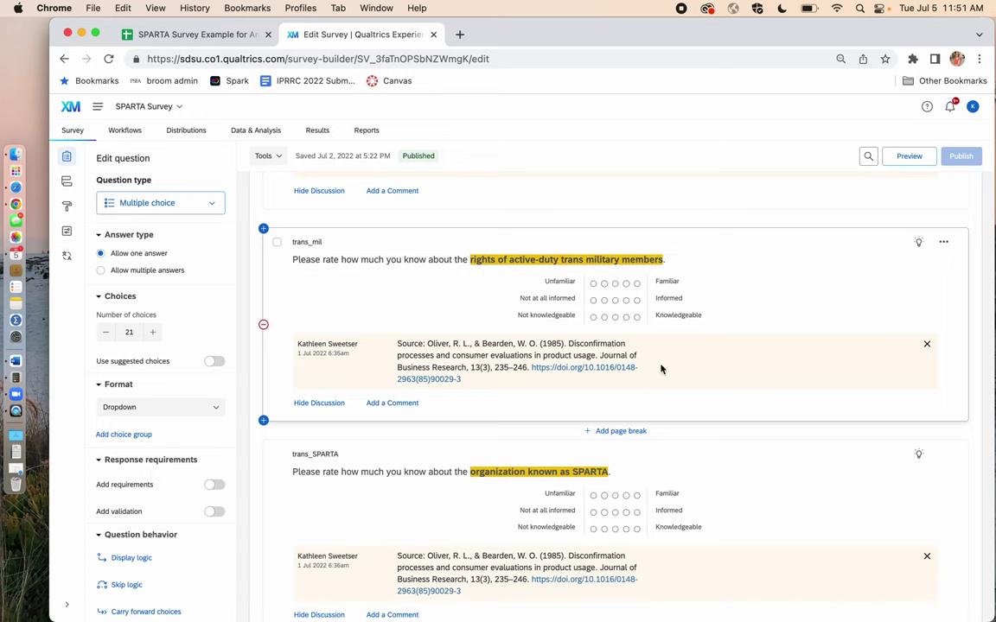
pyautogui.scroll(-4, 551, 312)
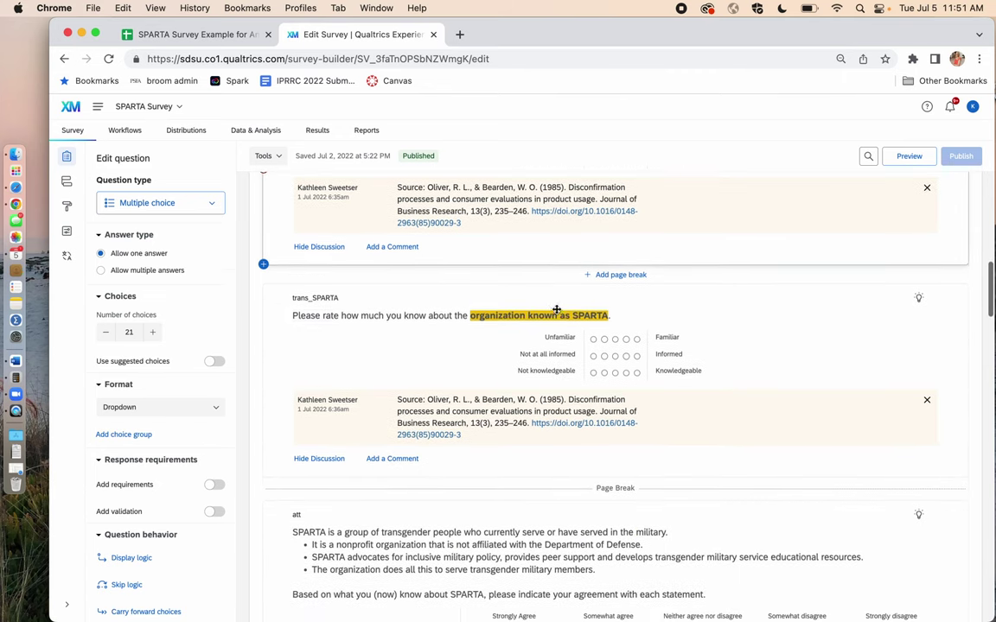
pyautogui.scroll(-1, 526, 348)
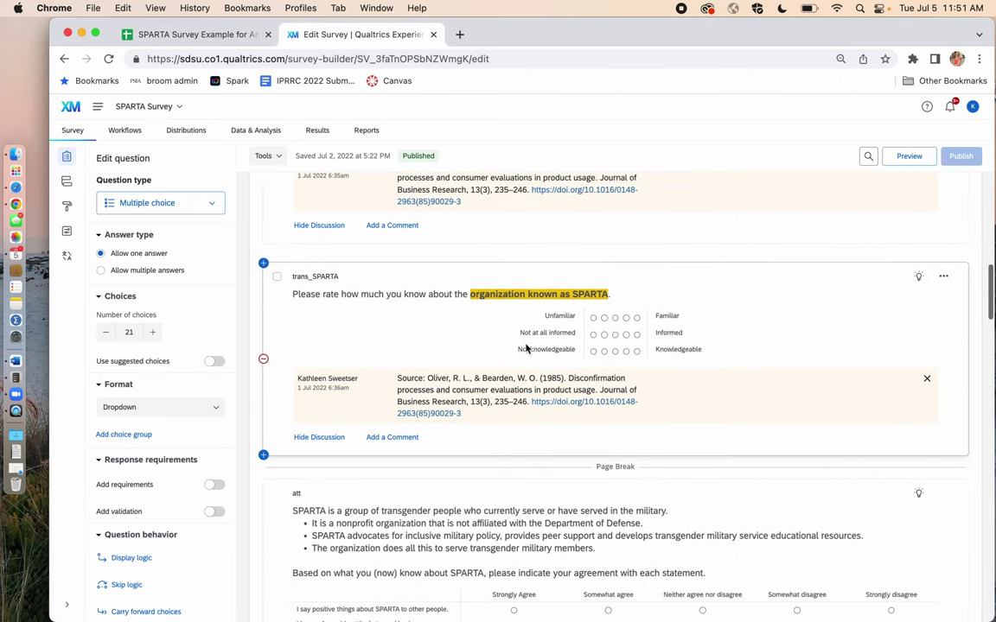
pyautogui.scroll(-1, 530, 316)
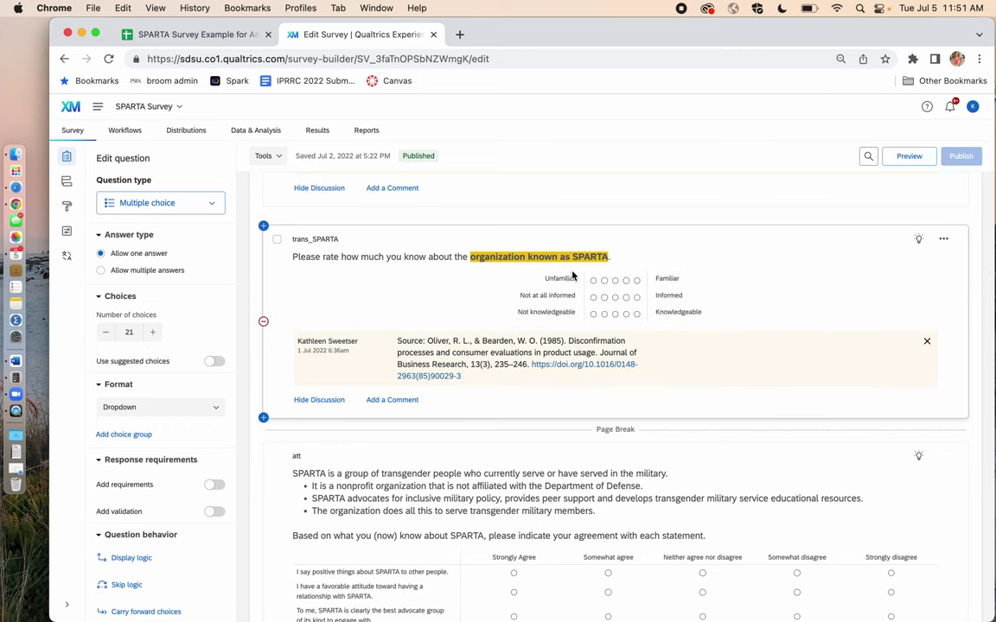
pyautogui.scroll(-5, 545, 271)
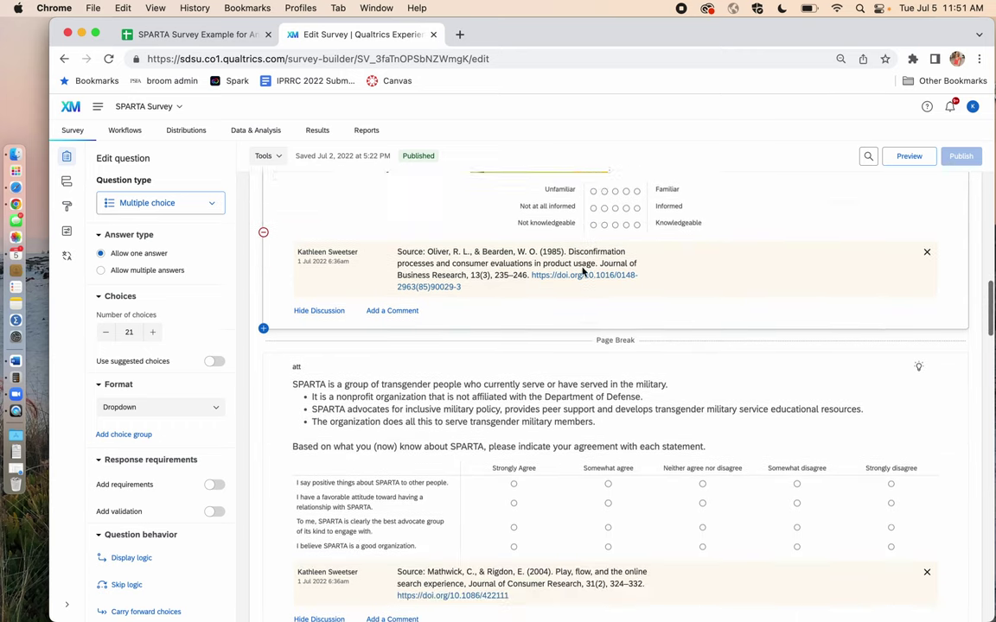
pyautogui.click(510, 271)
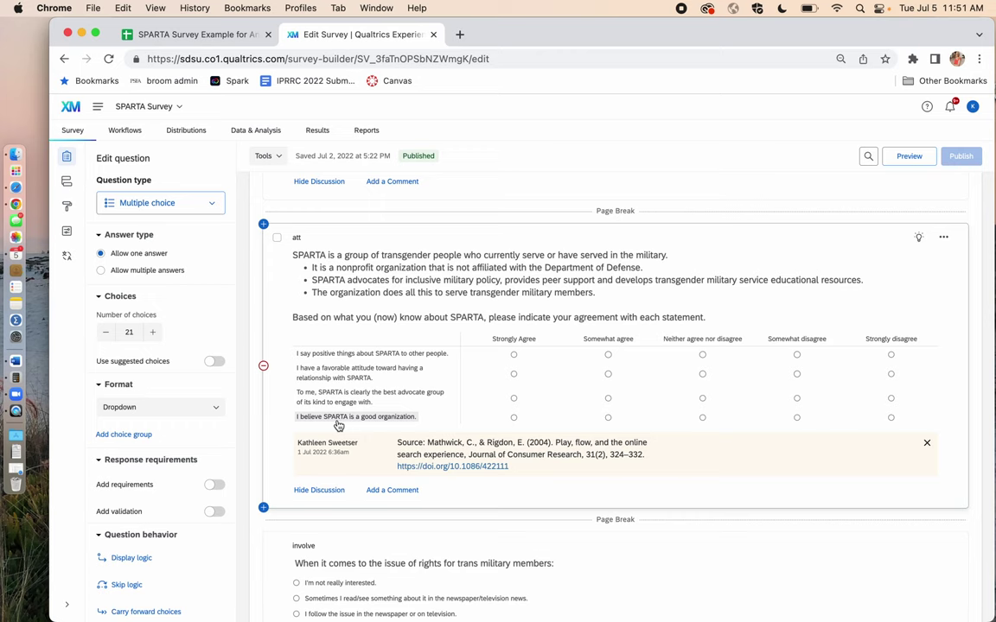
# Step: Compare the know_trans, trans_mil and trans_SPARTA rating scales and their sources with the att agreement matrix
pyautogui.scroll(5, 378, 391)
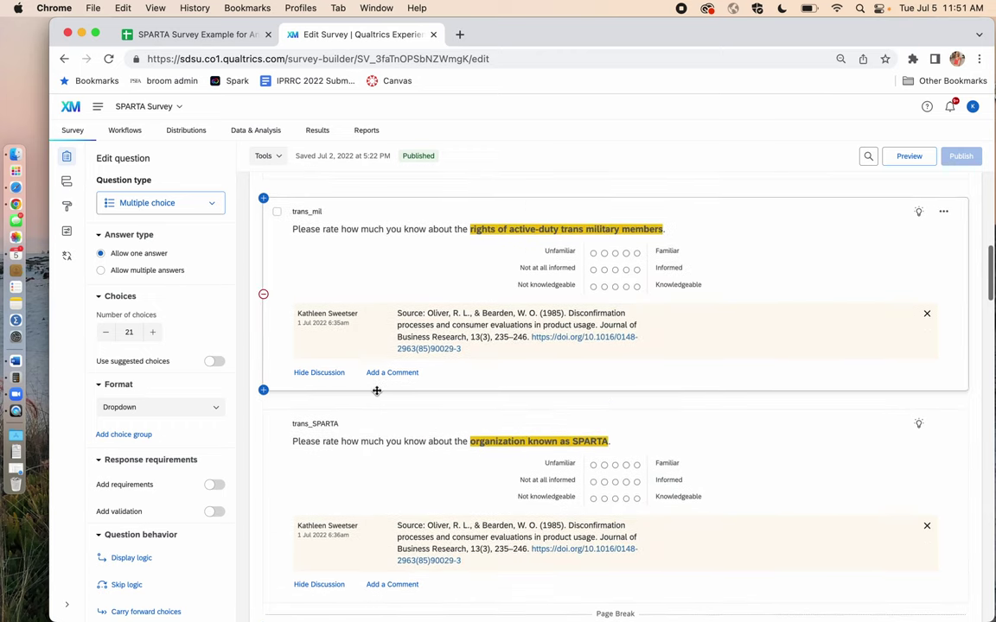
pyautogui.scroll(5, 377, 391)
pyautogui.scroll(-1, 377, 396)
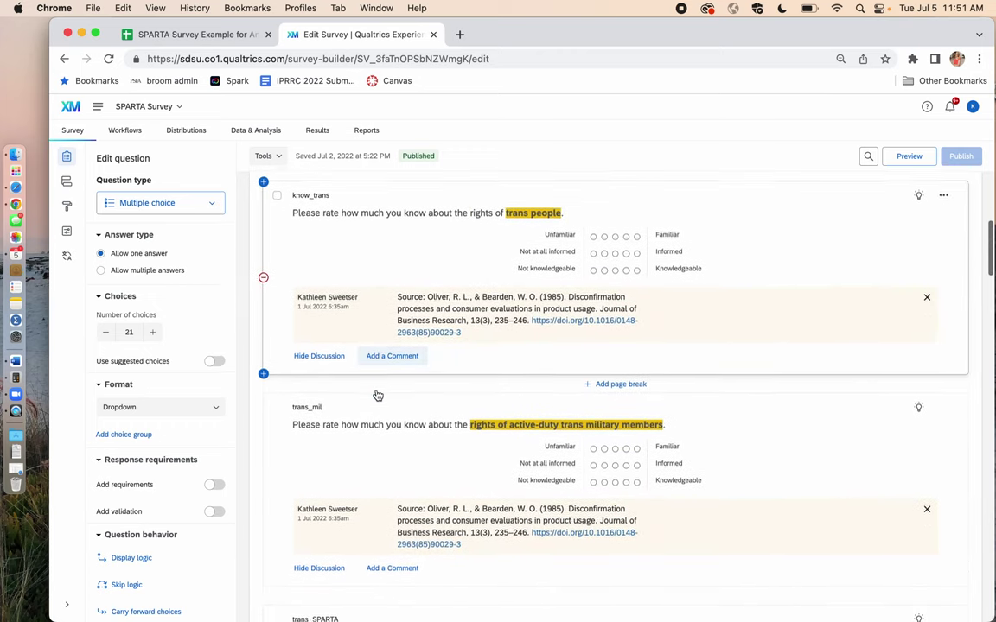
pyautogui.click(377, 395)
pyautogui.scroll(-1, 376, 391)
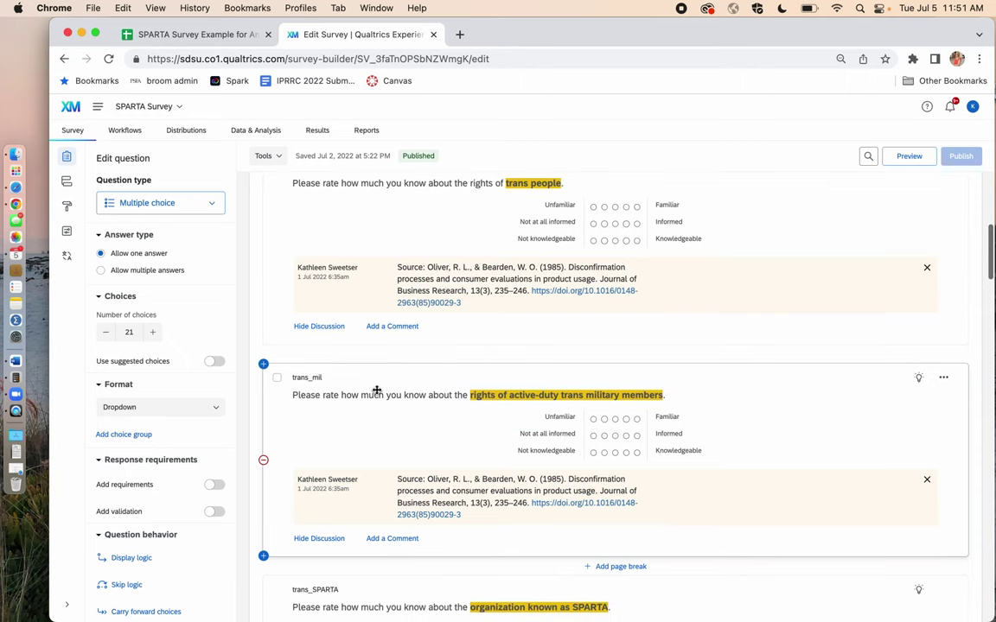
pyautogui.scroll(1, 377, 390)
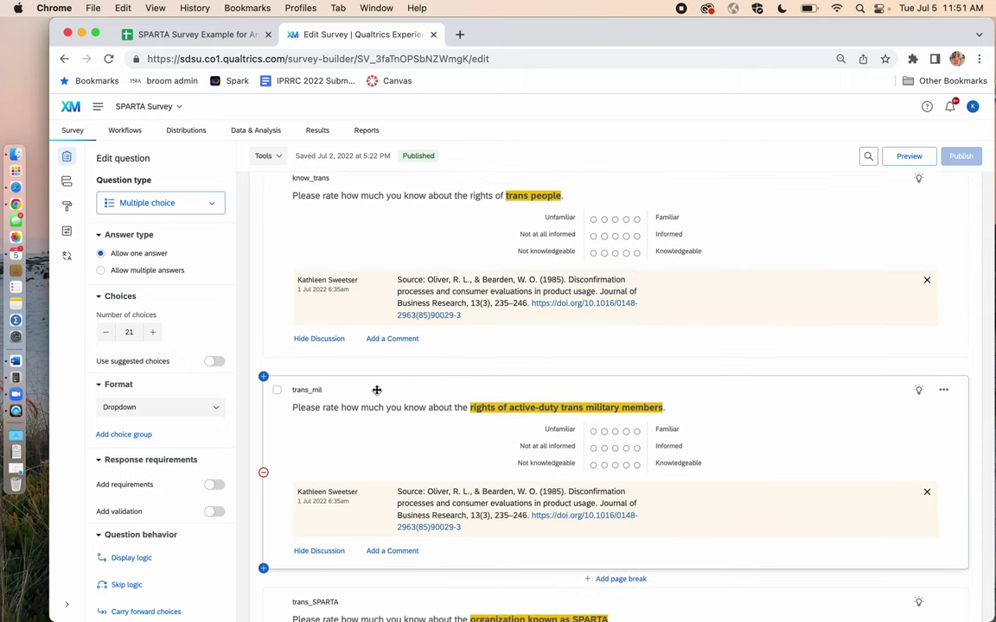
pyautogui.scroll(-3, 377, 390)
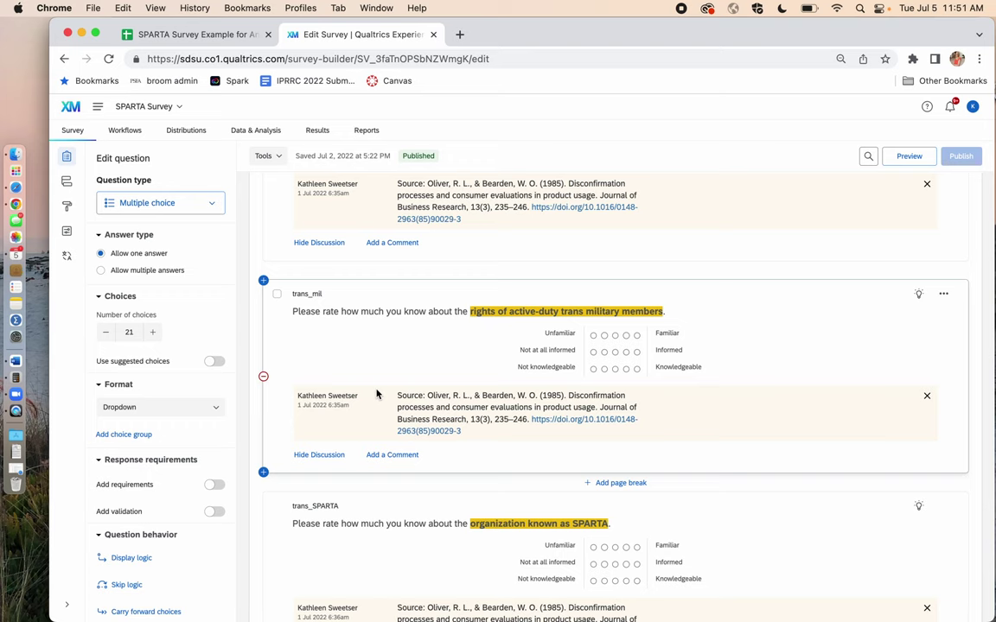
pyautogui.scroll(-1, 376, 394)
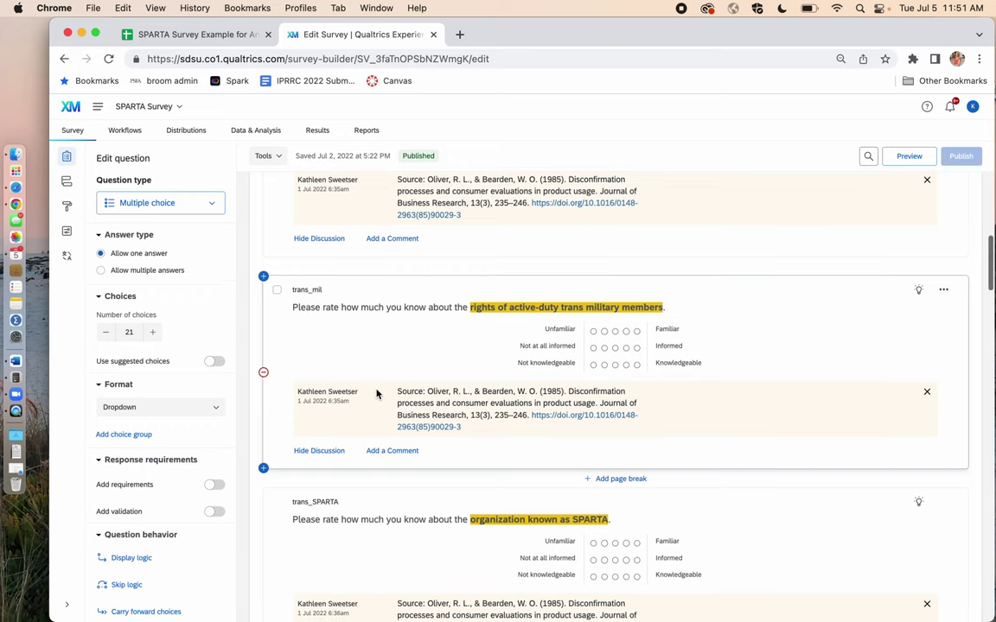
pyautogui.scroll(-8, 376, 393)
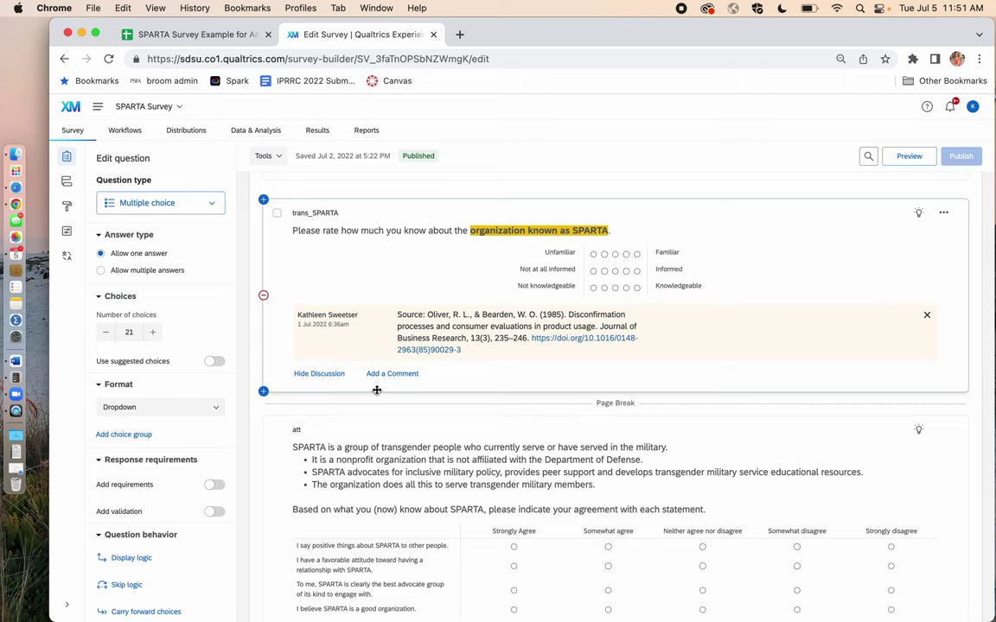
pyautogui.scroll(-3, 376, 390)
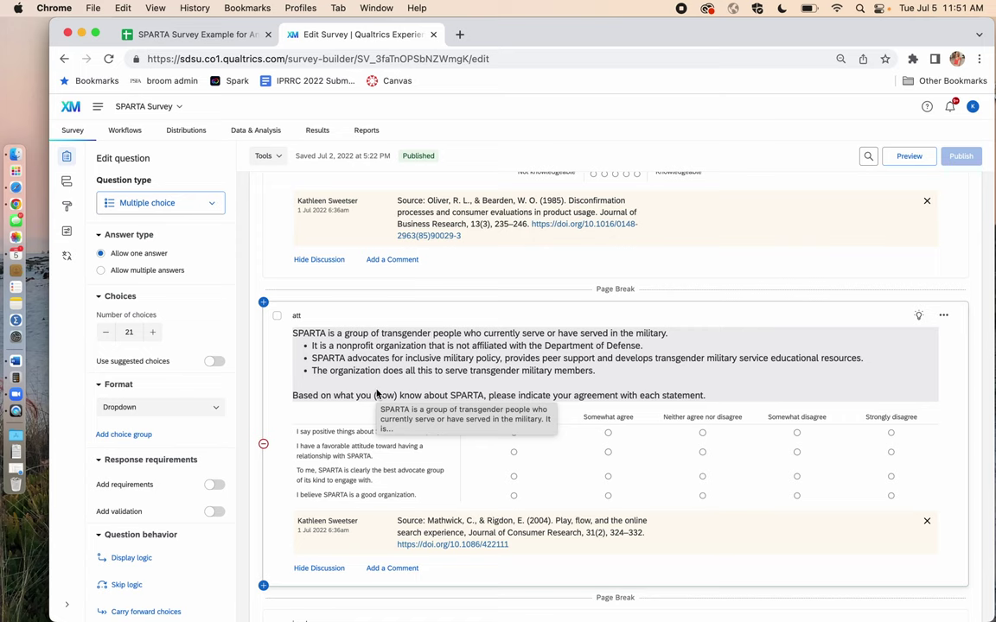
pyautogui.scroll(-1, 377, 402)
# Step: Return to the know_trans question and examine its three rating items and cited source
pyautogui.scroll(7, 539, 297)
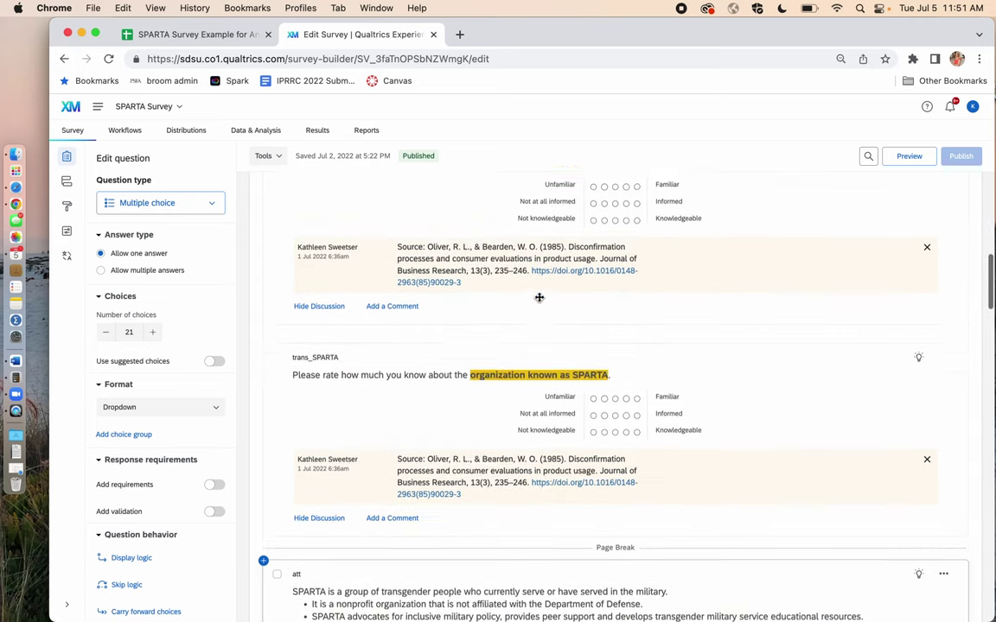
pyautogui.scroll(15, 539, 298)
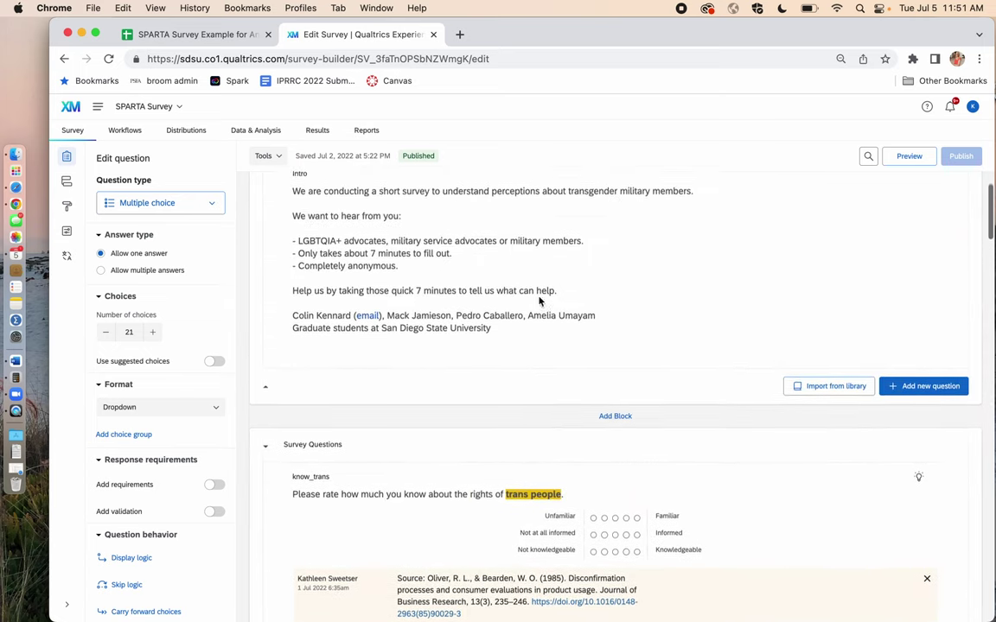
pyautogui.scroll(-6, 538, 300)
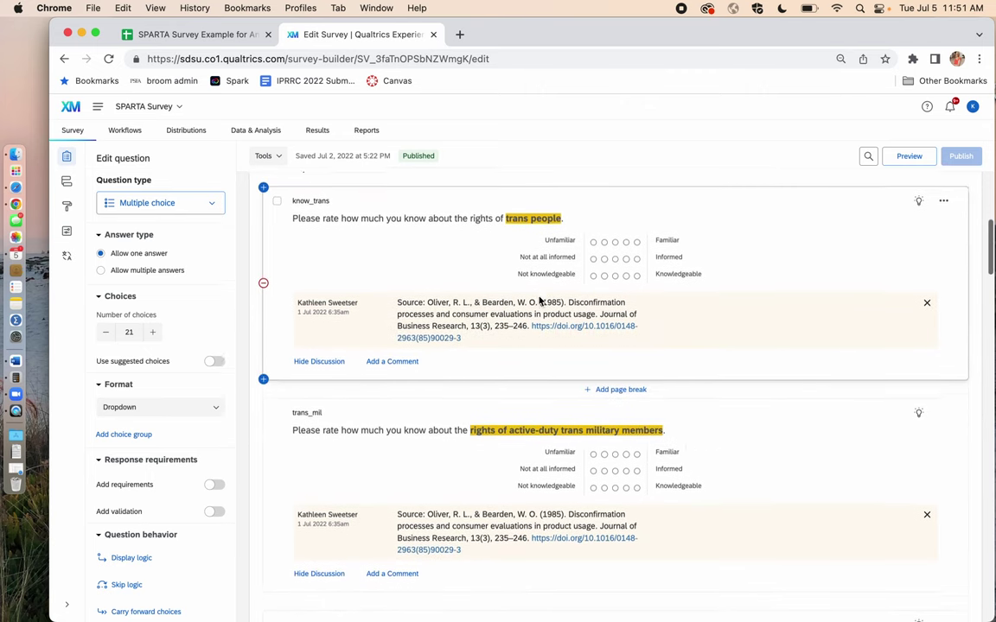
pyautogui.scroll(1, 538, 299)
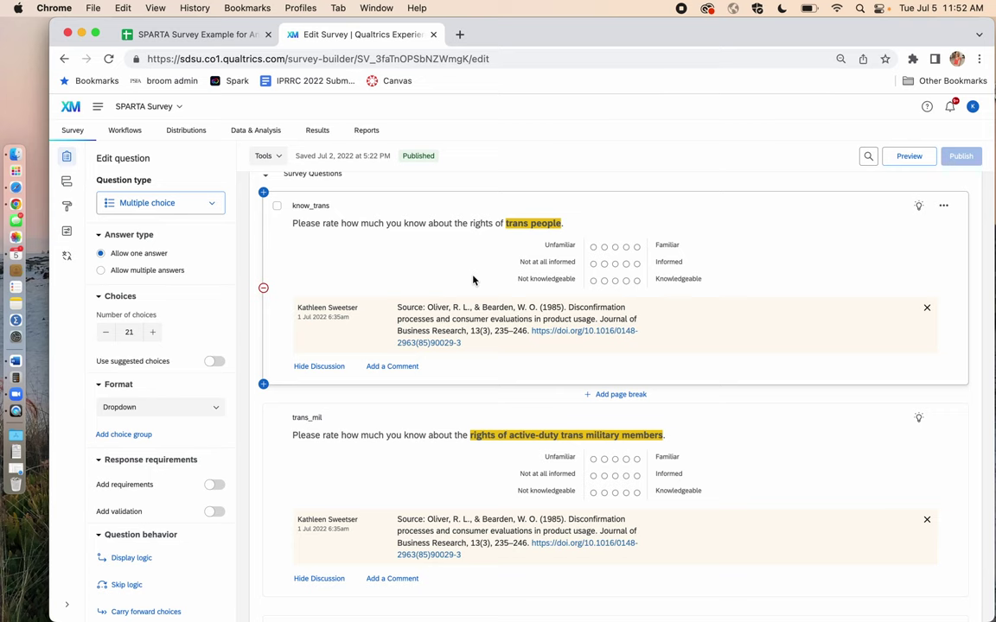
# Step: Review the answer choices of the issue involvement, media diet and advocacy group affiliation questions
pyautogui.scroll(-20, 472, 280)
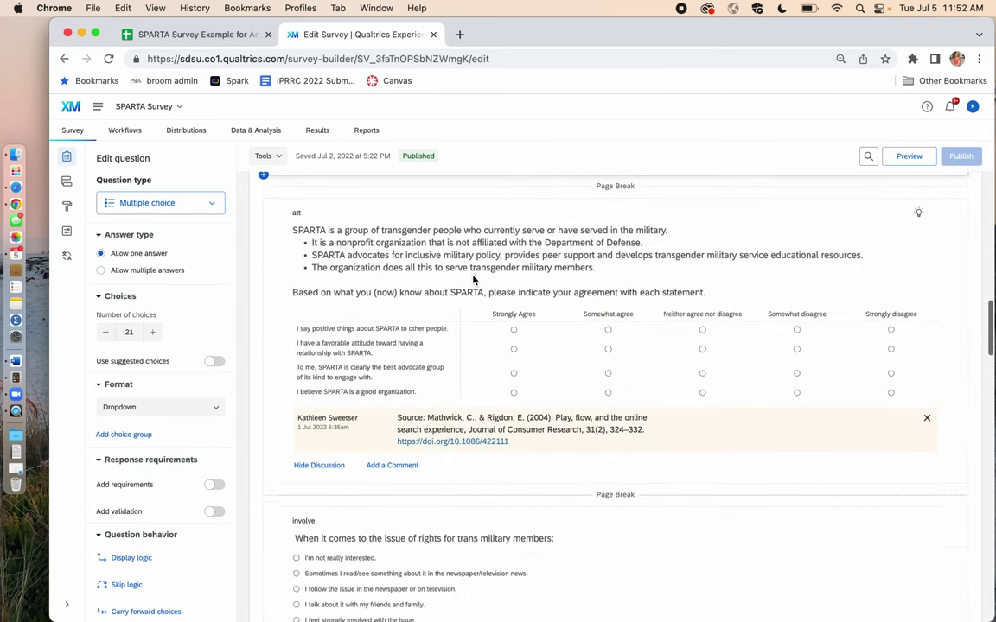
pyautogui.scroll(-3, 473, 279)
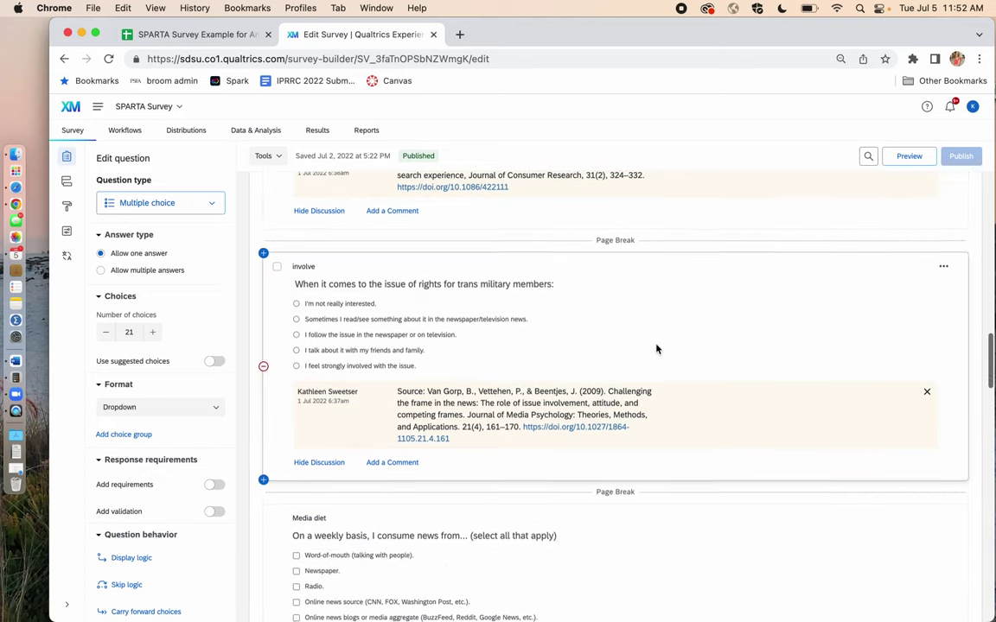
pyautogui.scroll(-2, 656, 349)
pyautogui.scroll(-3, 657, 349)
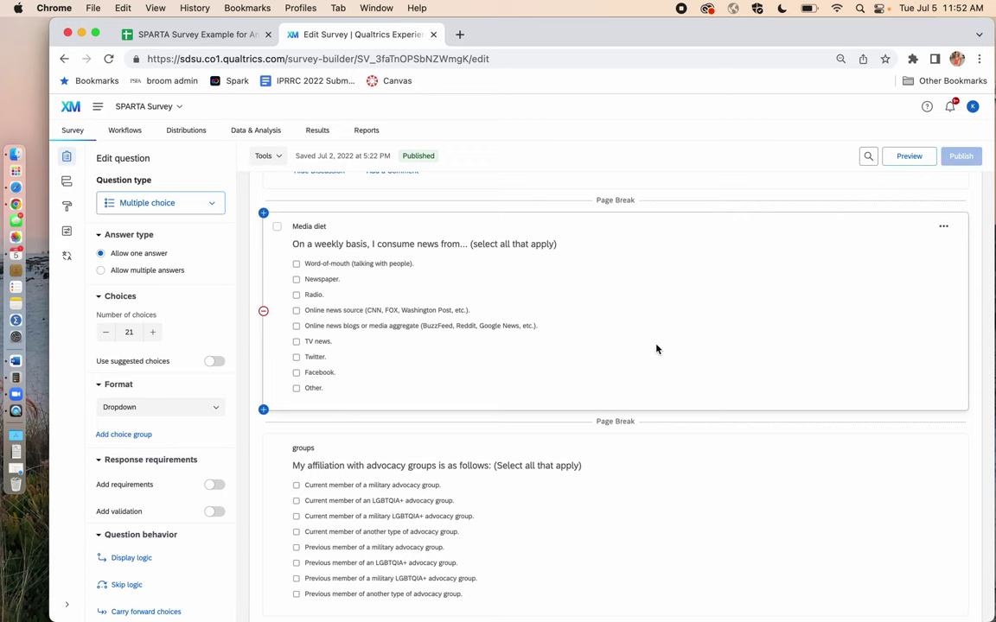
pyautogui.scroll(-1, 656, 350)
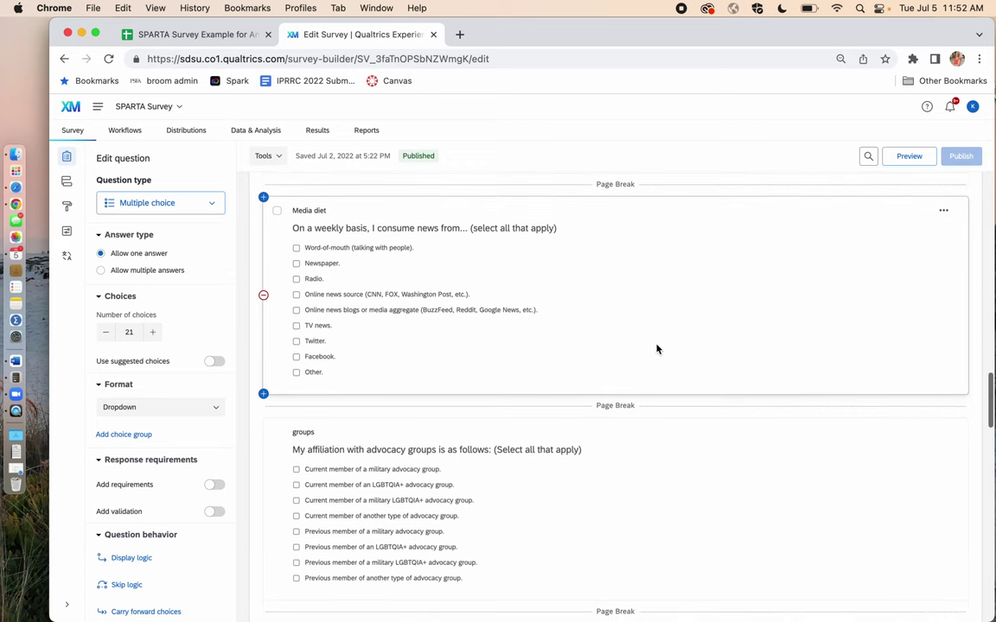
pyautogui.scroll(-3, 714, 336)
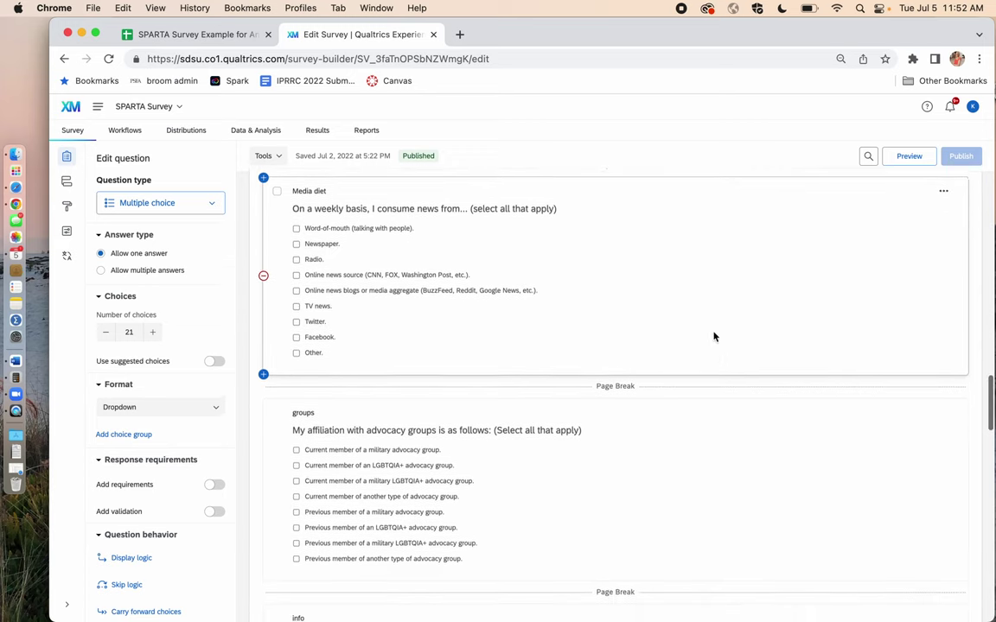
# Step: Review the demographic and military status questions, and open the list of choices for the highest rank question
pyautogui.scroll(-7, 714, 336)
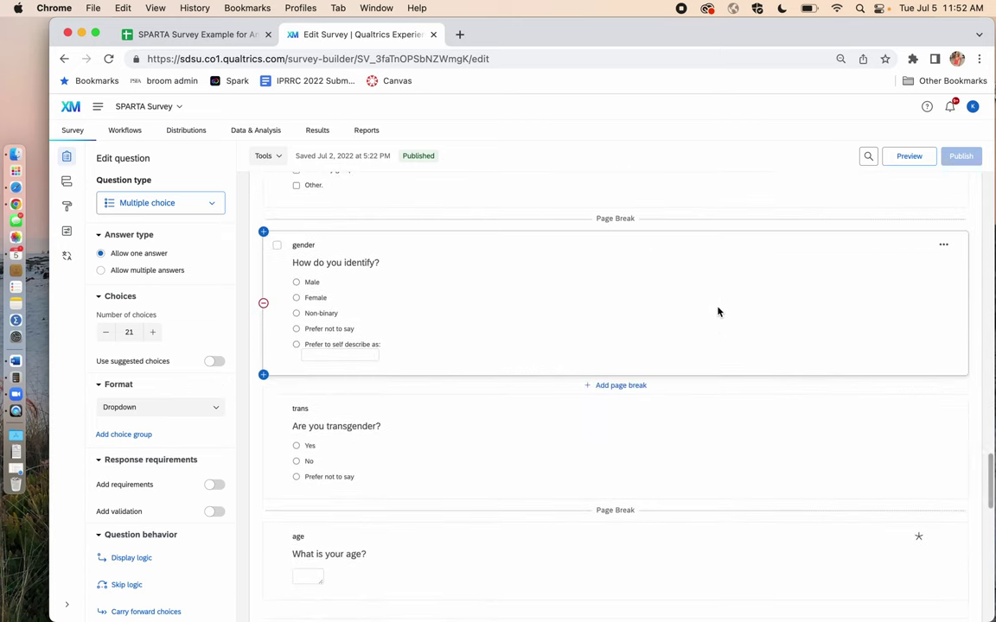
pyautogui.scroll(-3, 716, 320)
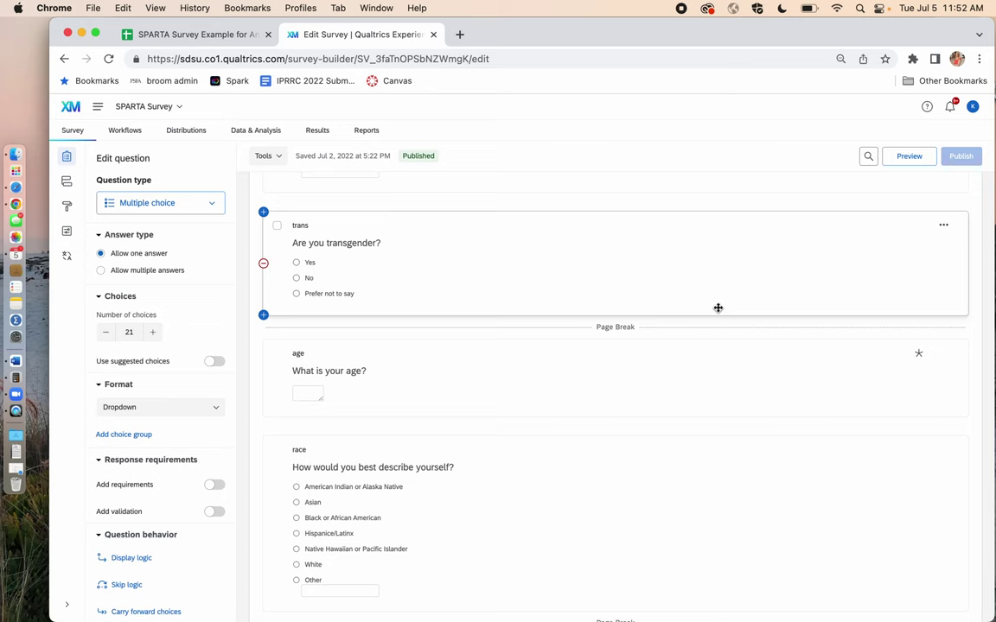
pyautogui.scroll(-3, 717, 309)
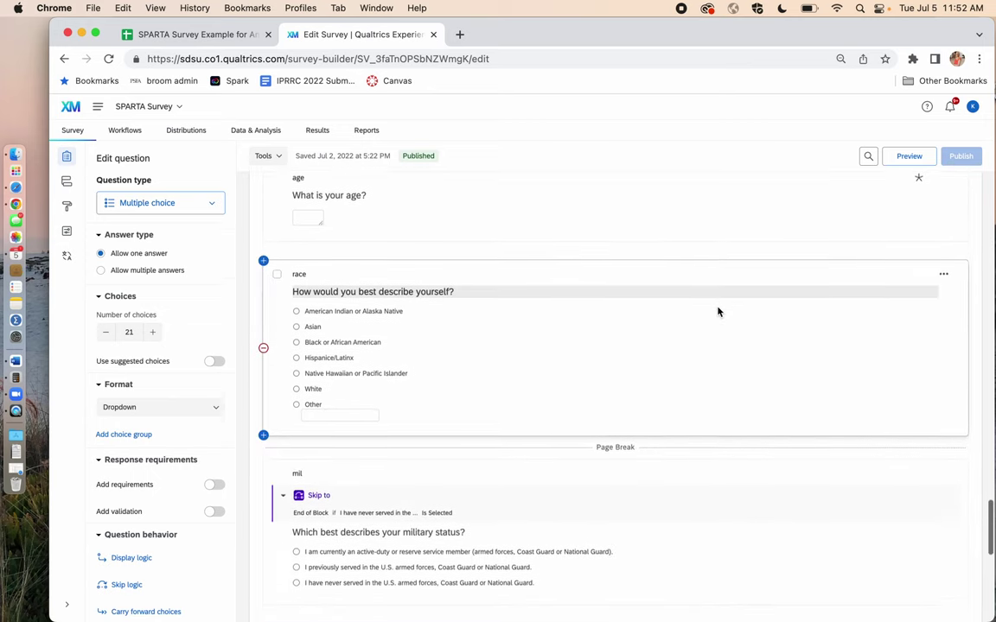
pyautogui.scroll(-2, 718, 311)
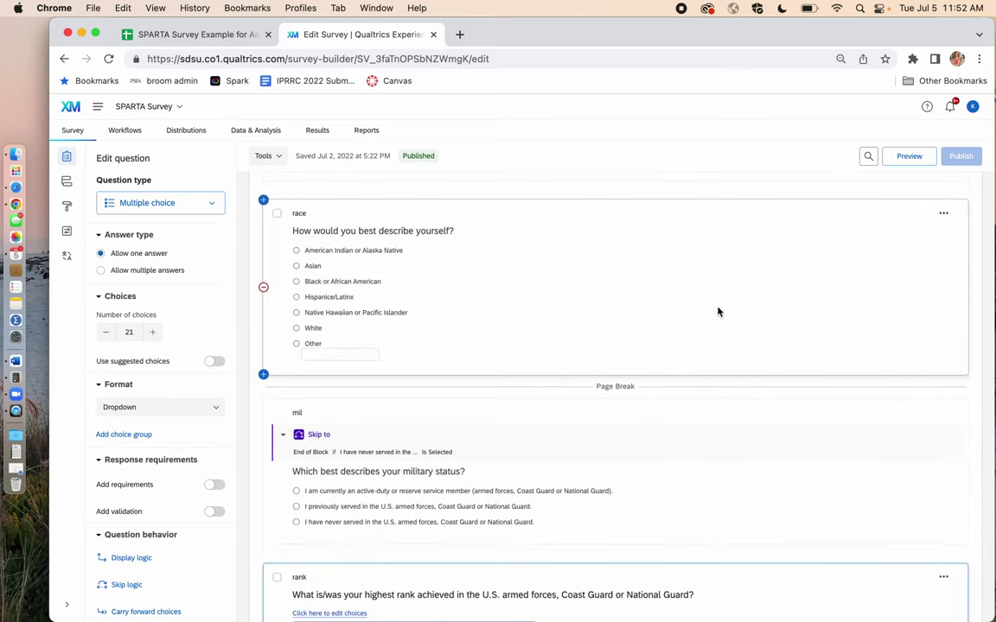
pyautogui.scroll(-5, 717, 311)
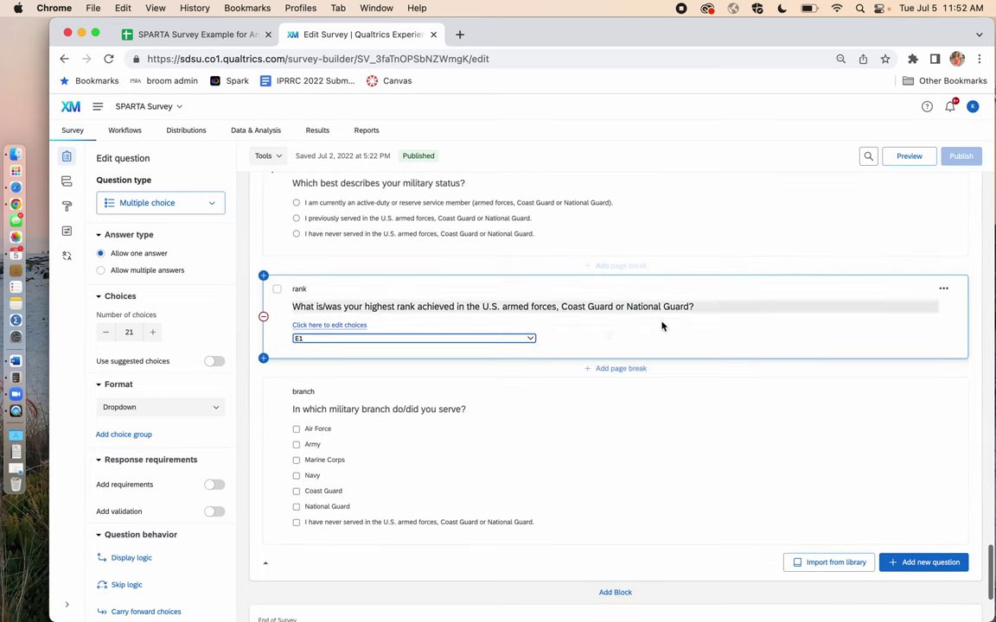
pyautogui.click(530, 338)
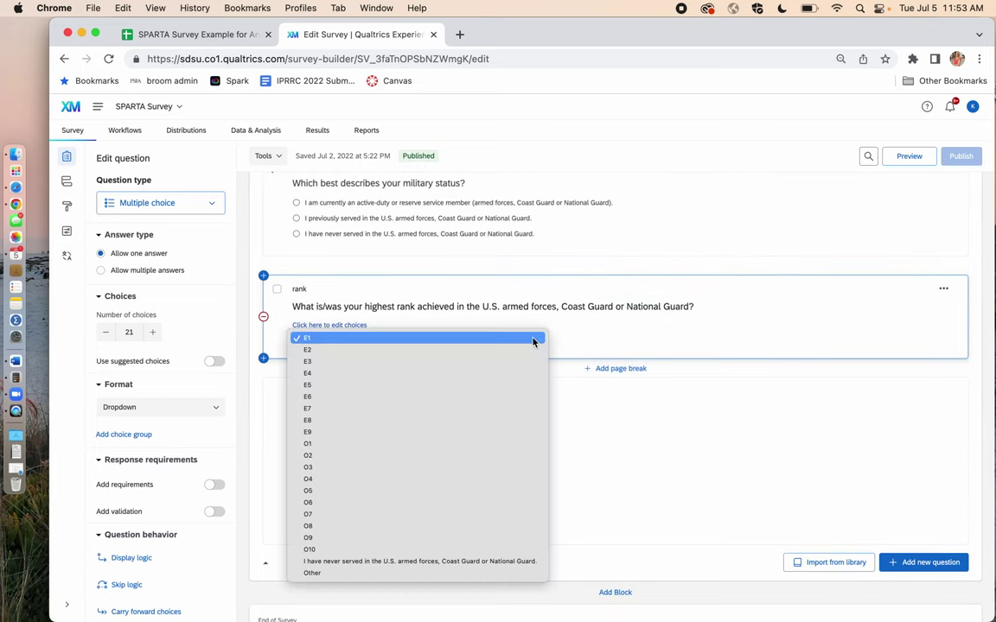
# Step: Close the highest rank list, review the military branch choices, and return to the trans_mil and trans_SPARTA rating questions
pyautogui.click(646, 433)
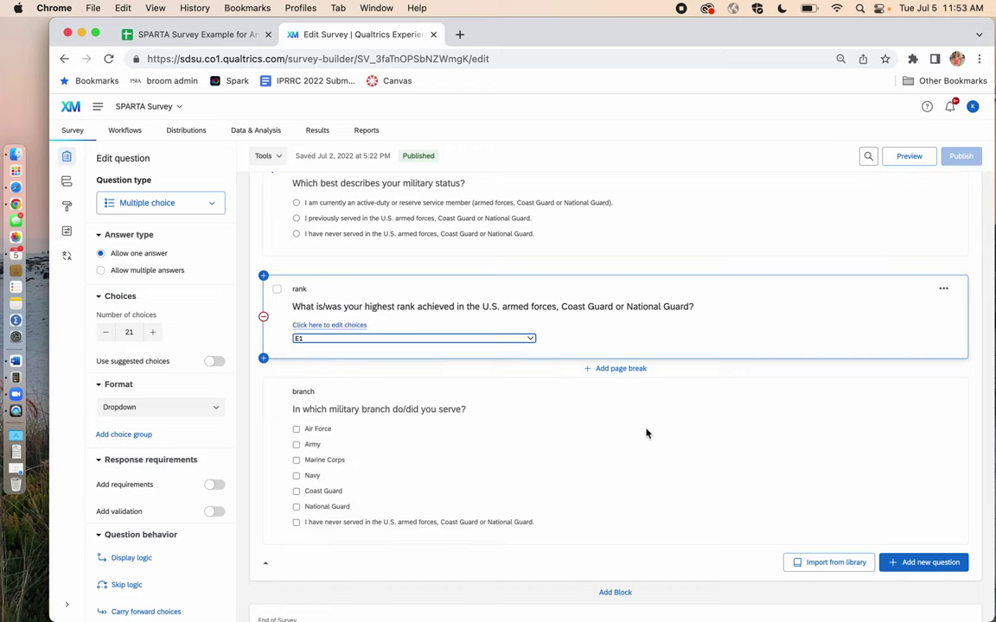
pyautogui.scroll(1, 646, 433)
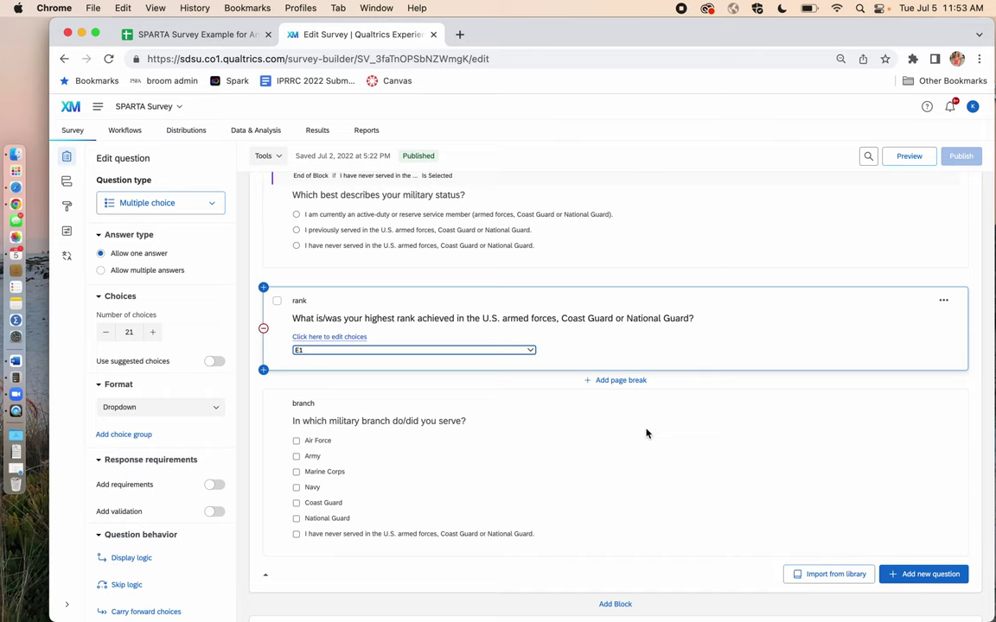
pyautogui.scroll(15, 646, 433)
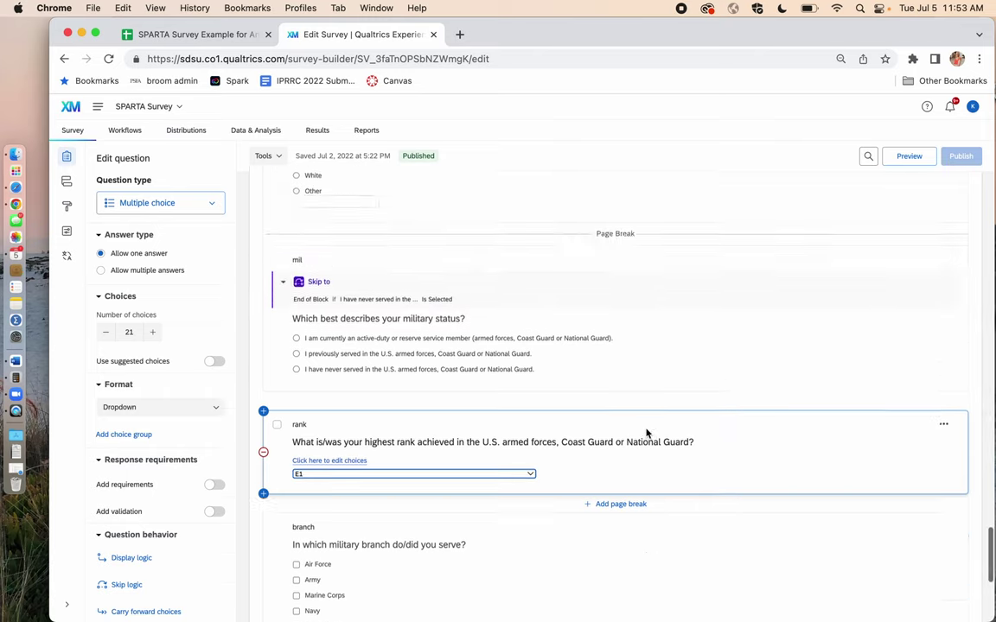
pyautogui.scroll(10, 645, 429)
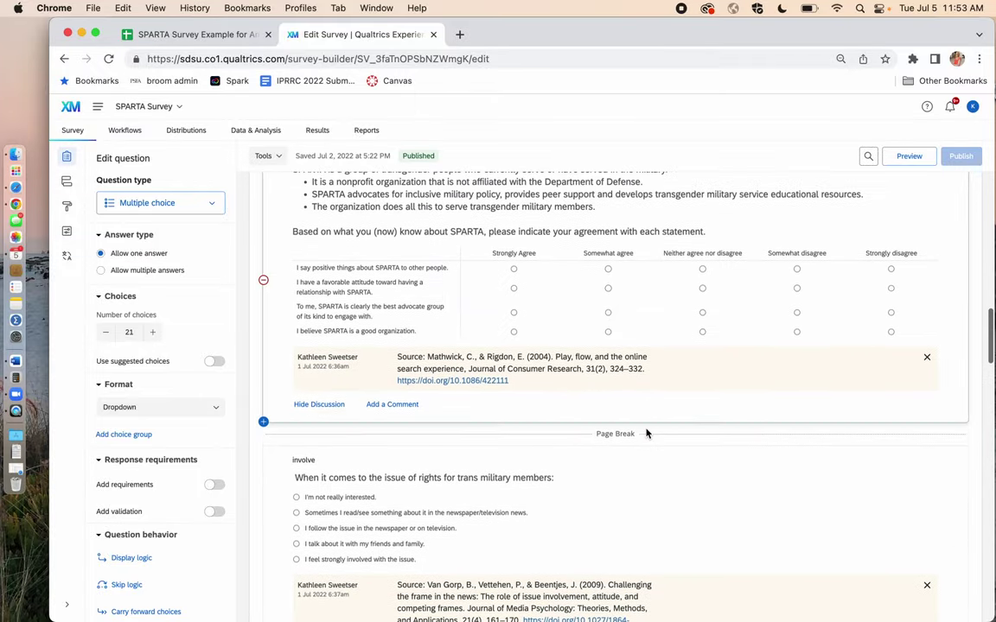
pyautogui.scroll(2, 633, 470)
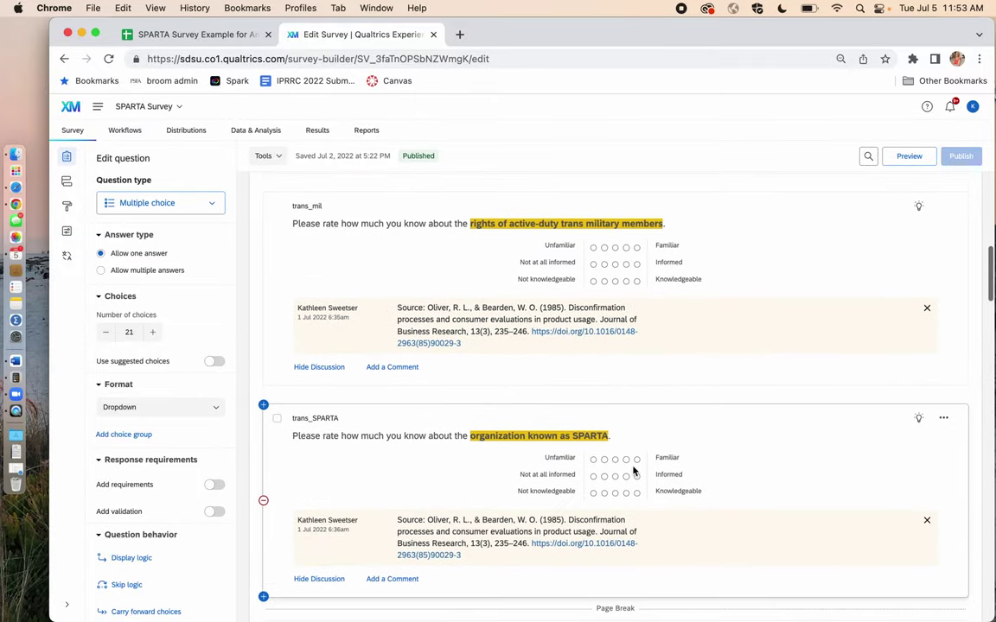
# Step: Compare the att agreement matrix and its source with the trans_SPARTA and trans_mil knowledge rating scales
pyautogui.scroll(-6, 633, 470)
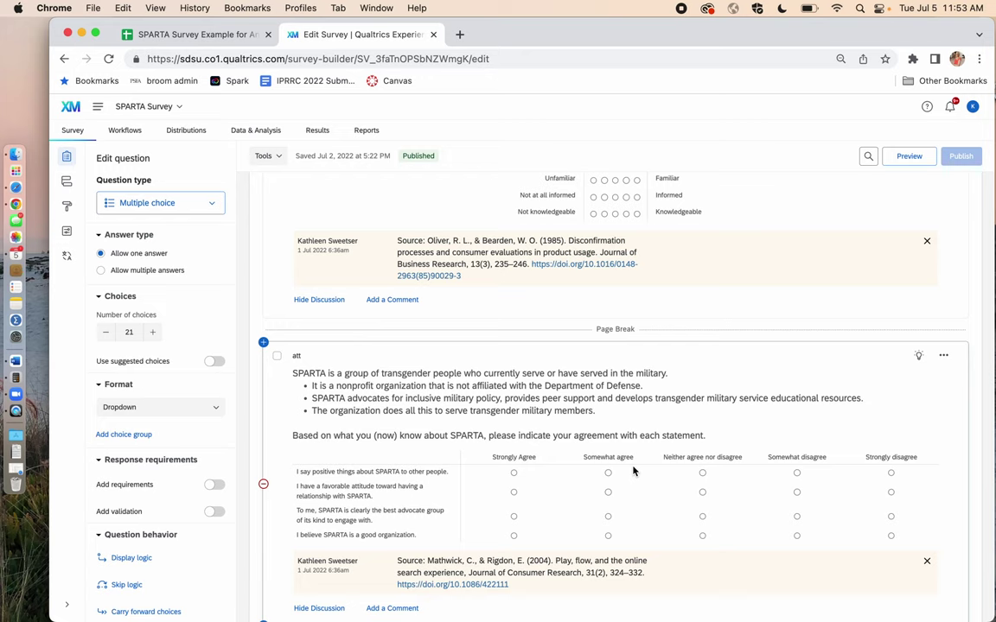
pyautogui.scroll(2, 692, 345)
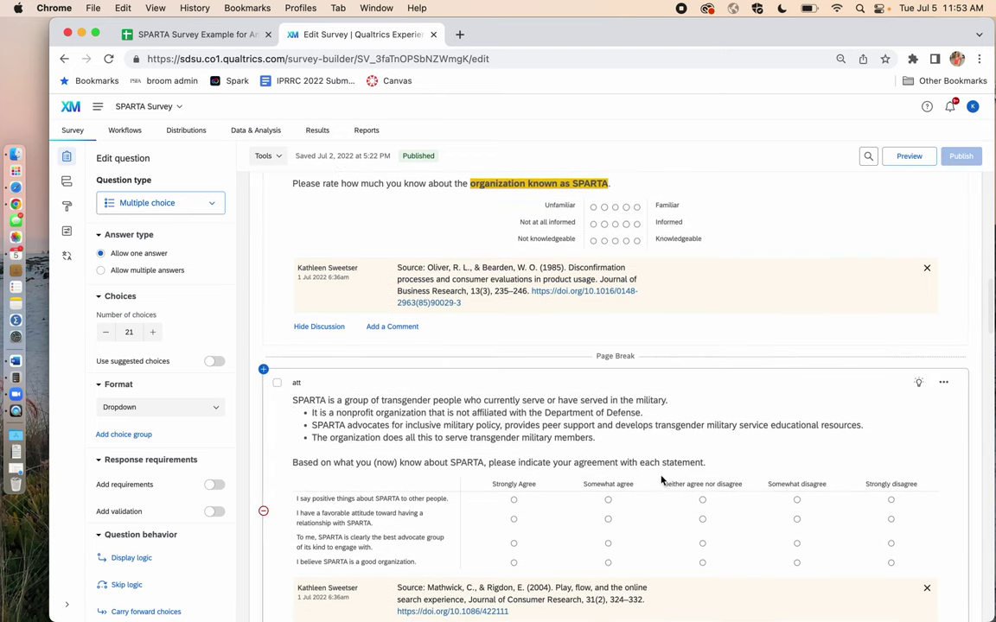
pyautogui.scroll(5, 661, 463)
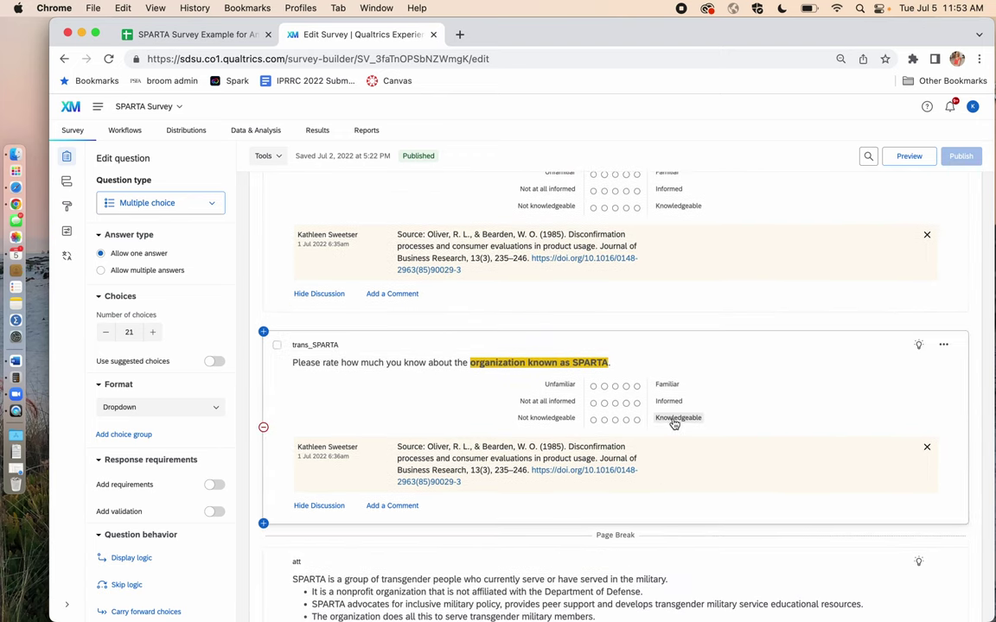
pyautogui.scroll(5, 731, 389)
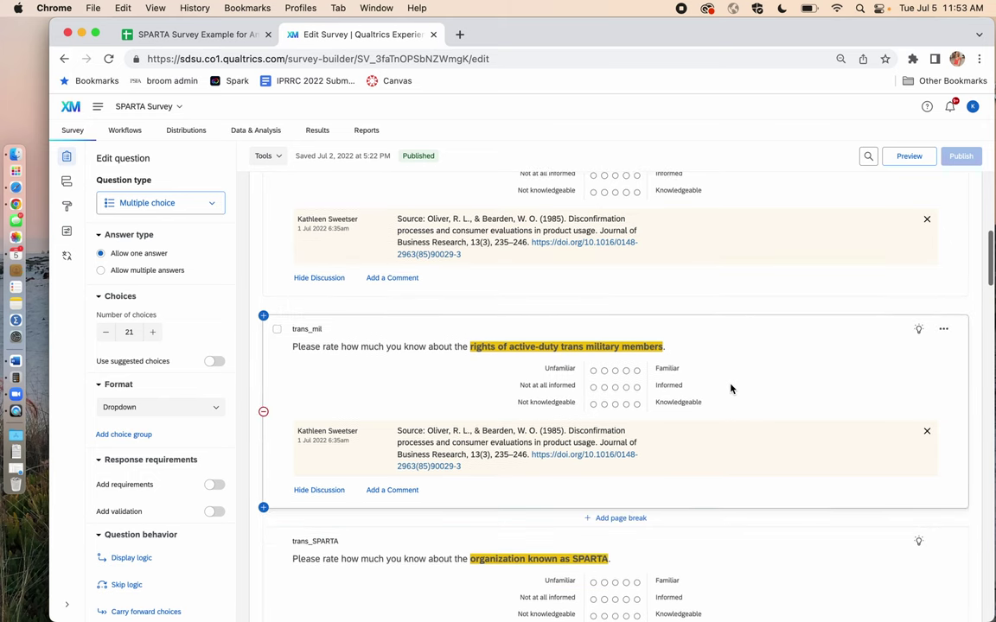
pyautogui.scroll(-2, 730, 389)
pyautogui.scroll(-5, 731, 389)
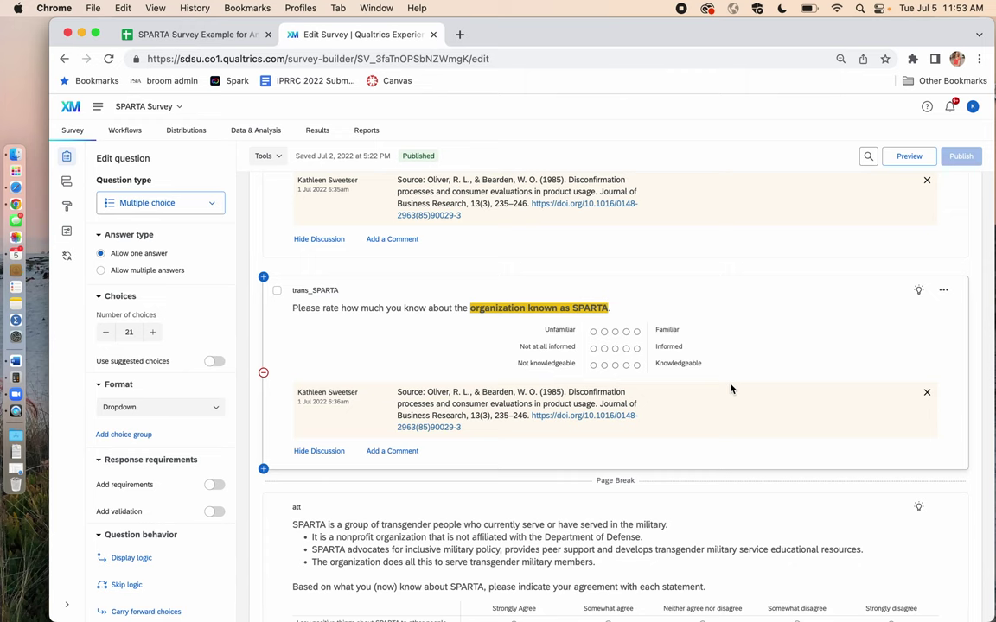
# Step: Switch to the Google Sheets analysis file and display the cleaned data sheet with only a single cell selected
pyautogui.click(208, 38)
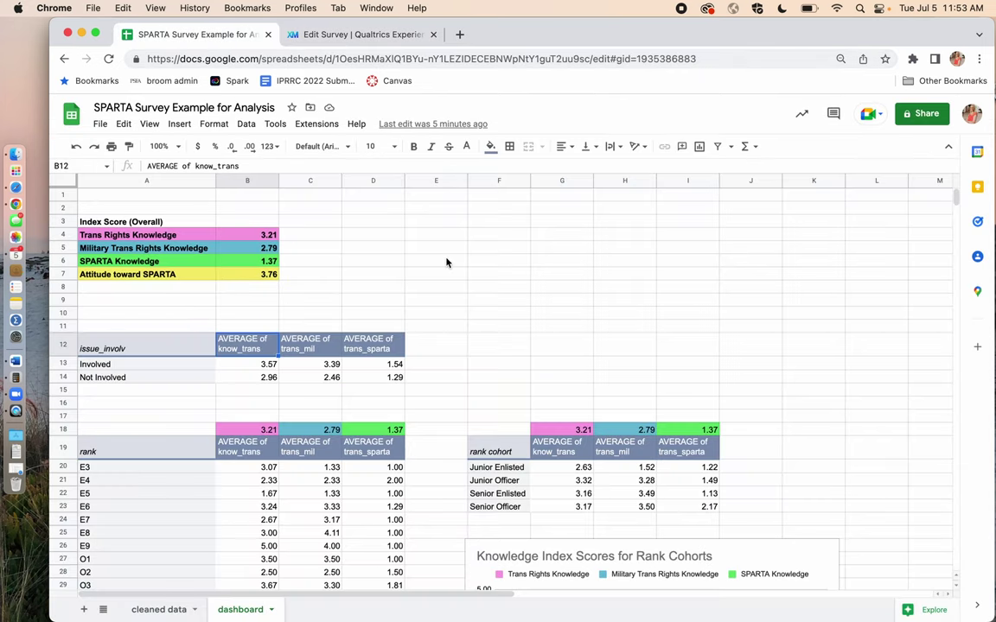
pyautogui.click(140, 608)
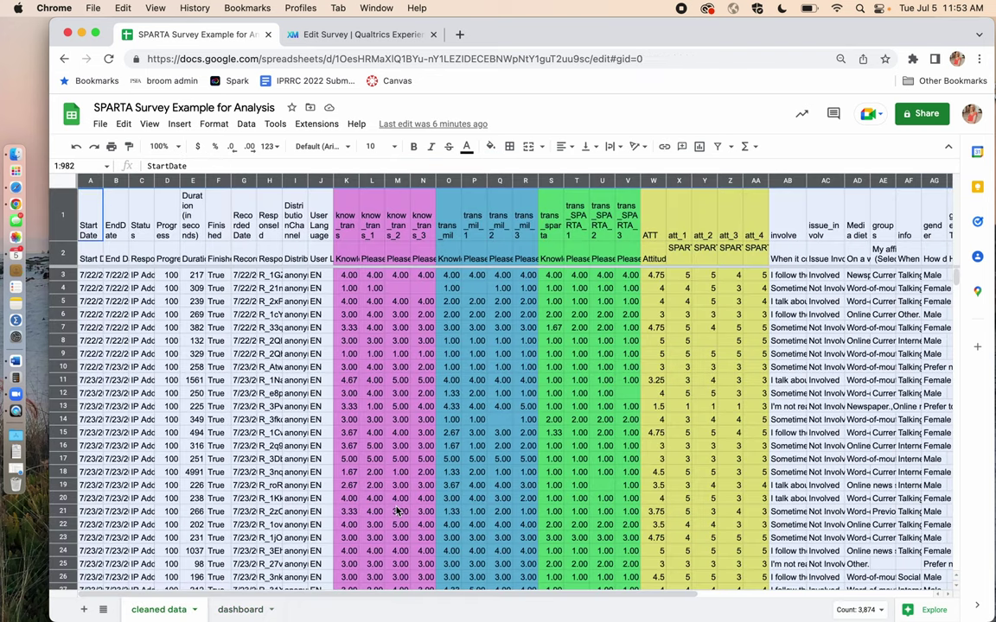
pyautogui.click(422, 371)
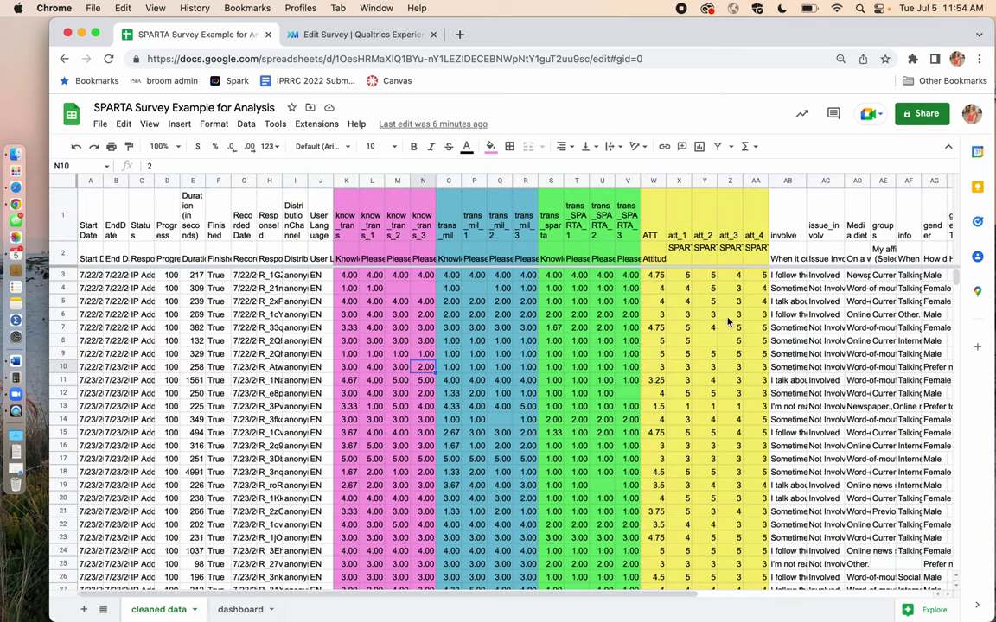
# Step: Examine the rank column and the adjacent rank cohort column in the cleaned data, selecting each in turn
pyautogui.hscroll(5, 729, 321)
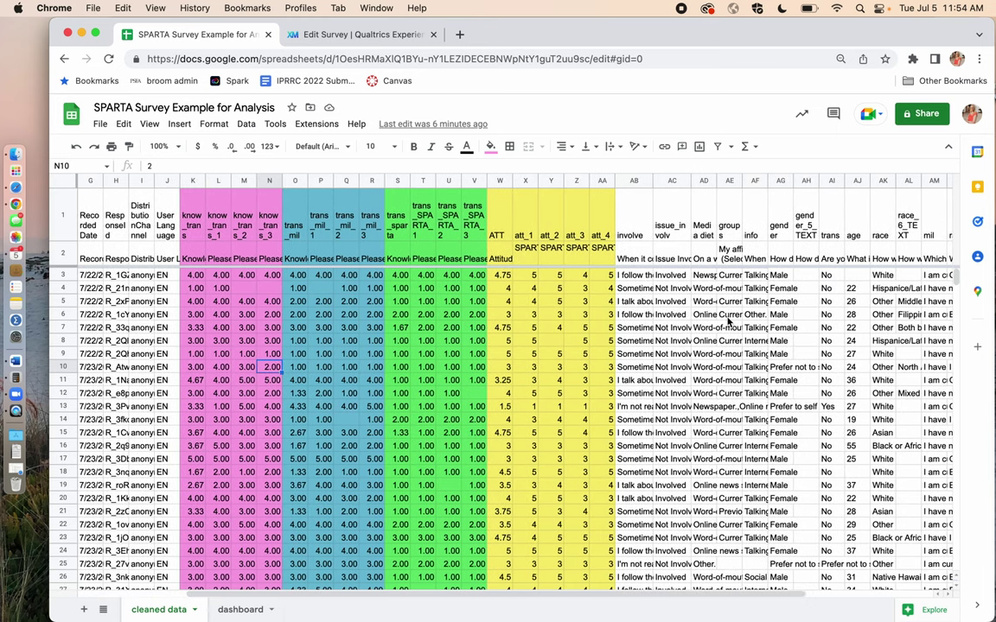
pyautogui.hscroll(2, 729, 321)
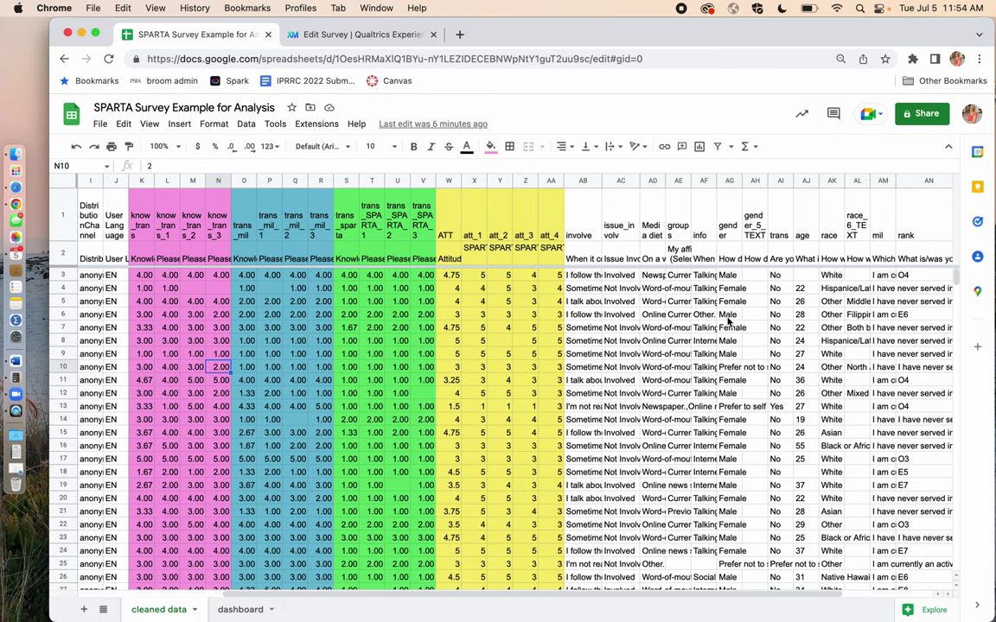
pyautogui.hscroll(2, 728, 321)
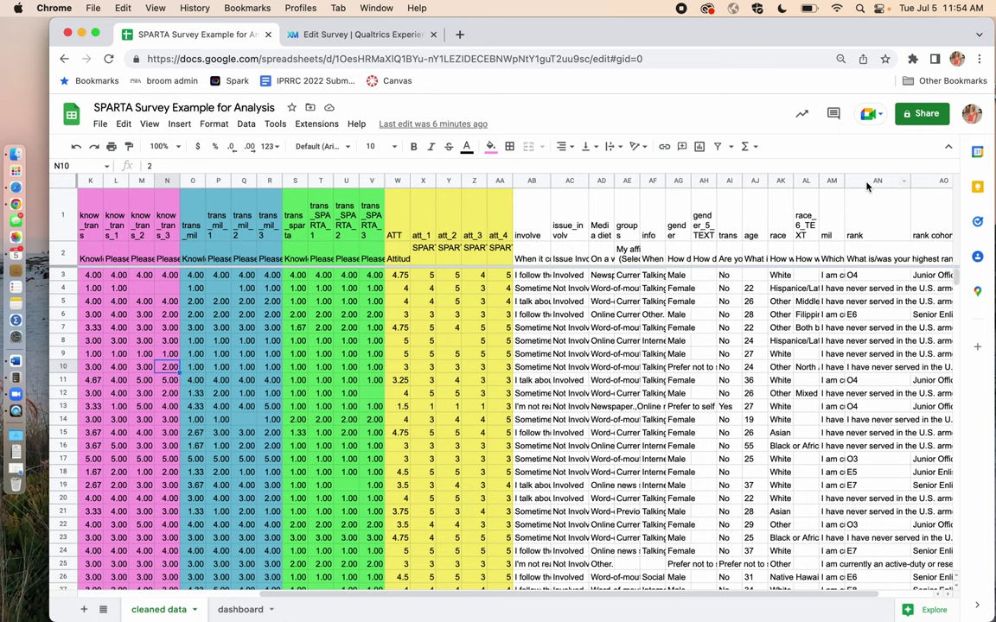
pyautogui.click(867, 181)
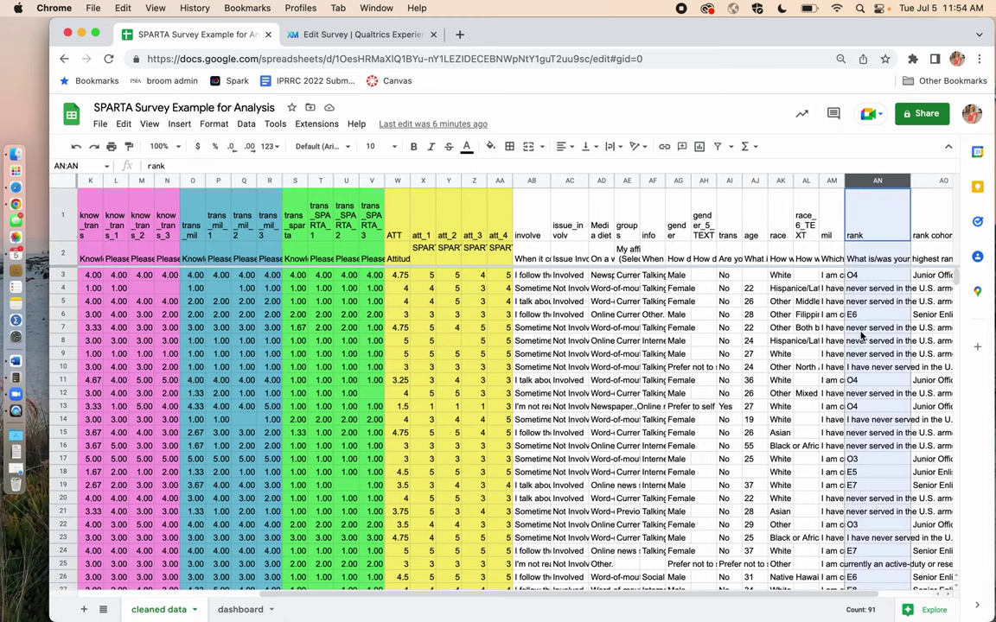
pyautogui.hscroll(3, 860, 336)
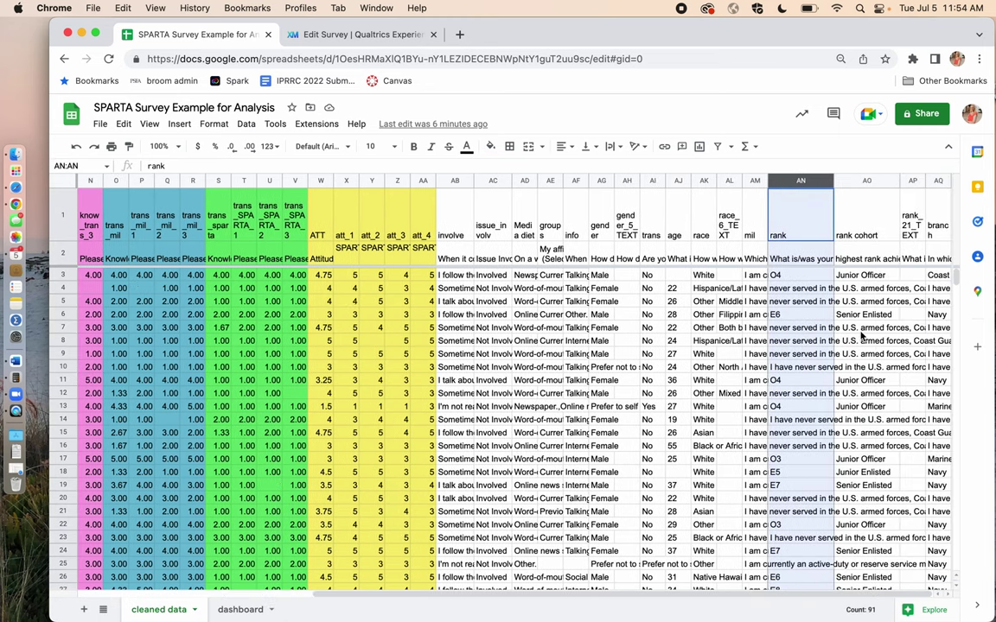
pyautogui.click(861, 182)
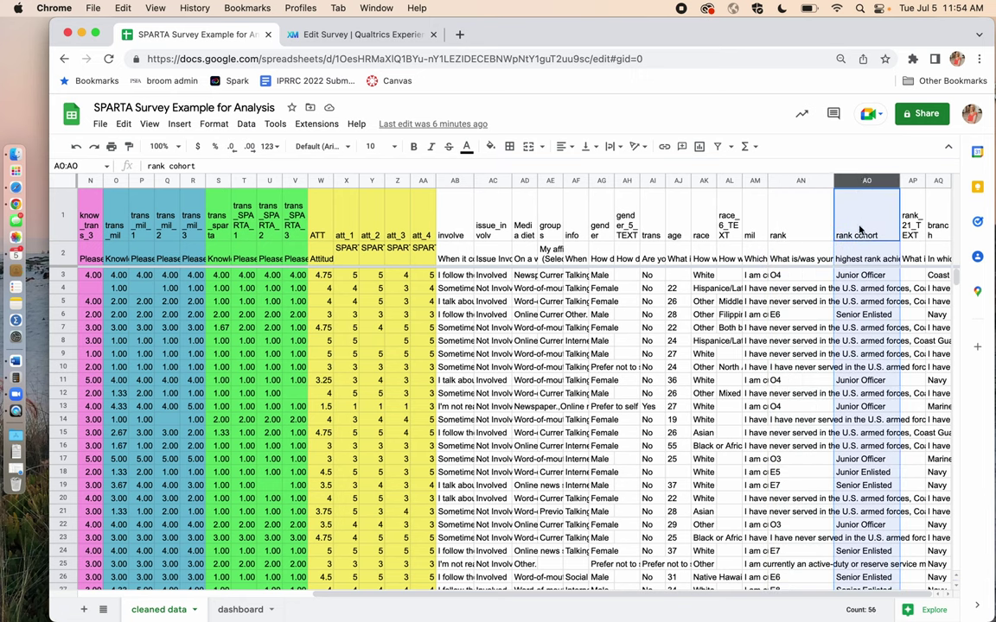
# Step: Switch back to the Qualtrics survey and open the list of choices for the highest rank question
pyautogui.click(396, 34)
pyautogui.scroll(-15, 529, 378)
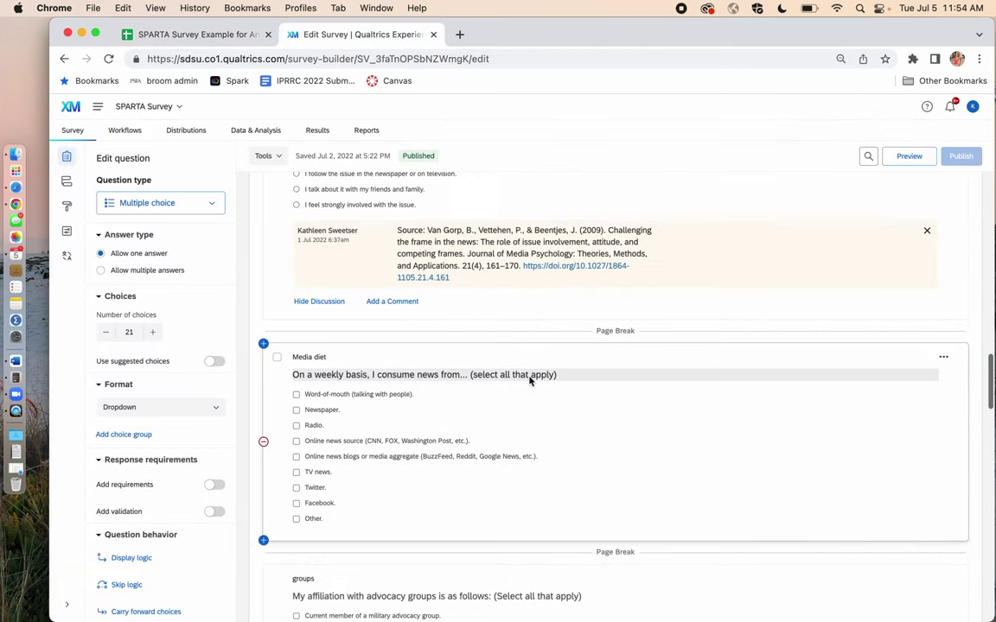
pyautogui.scroll(-10, 529, 380)
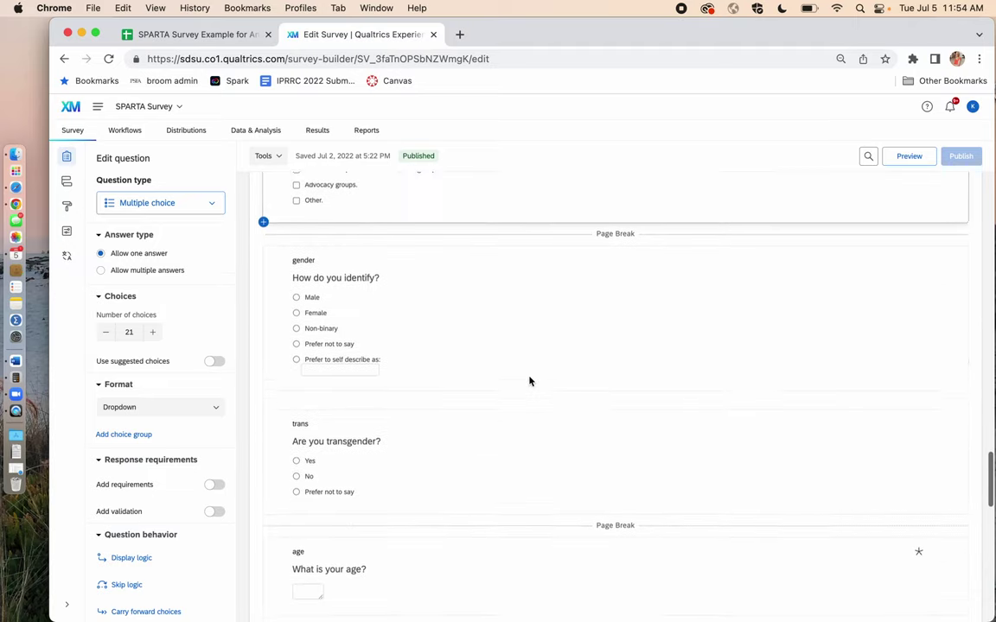
pyautogui.scroll(-8, 529, 380)
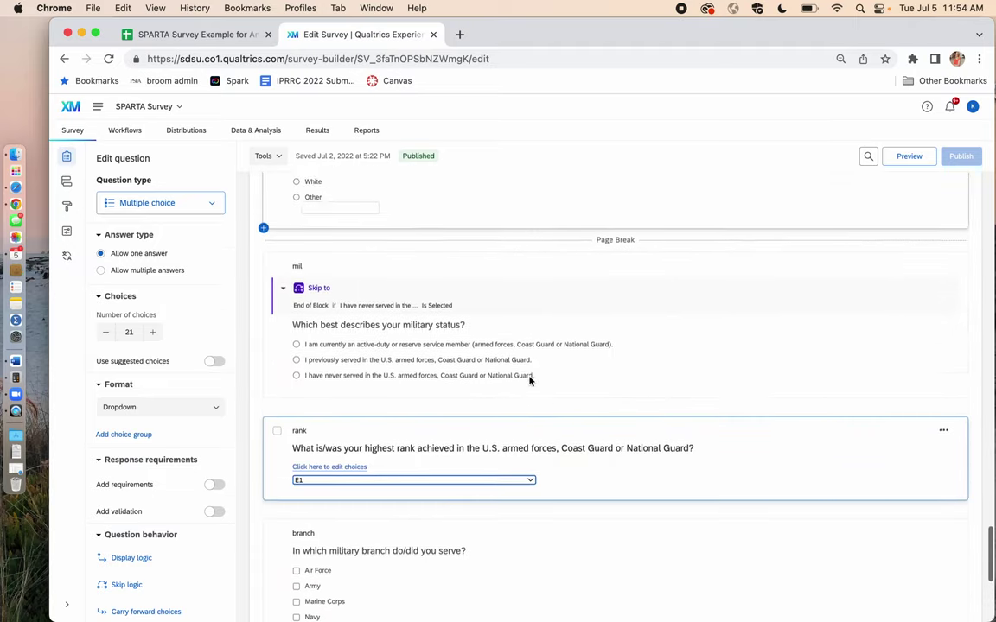
pyautogui.click(534, 378)
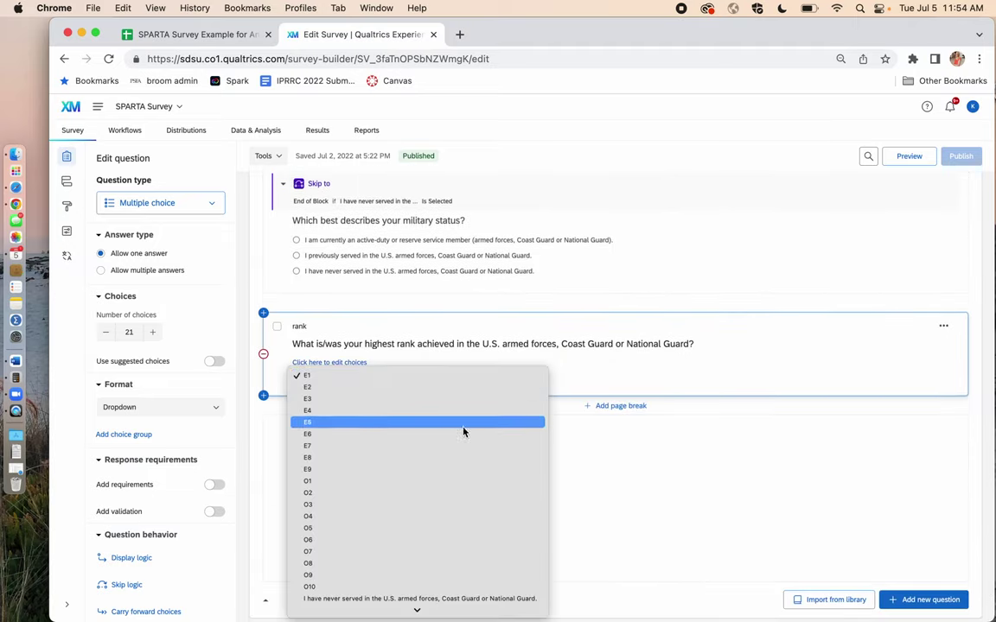